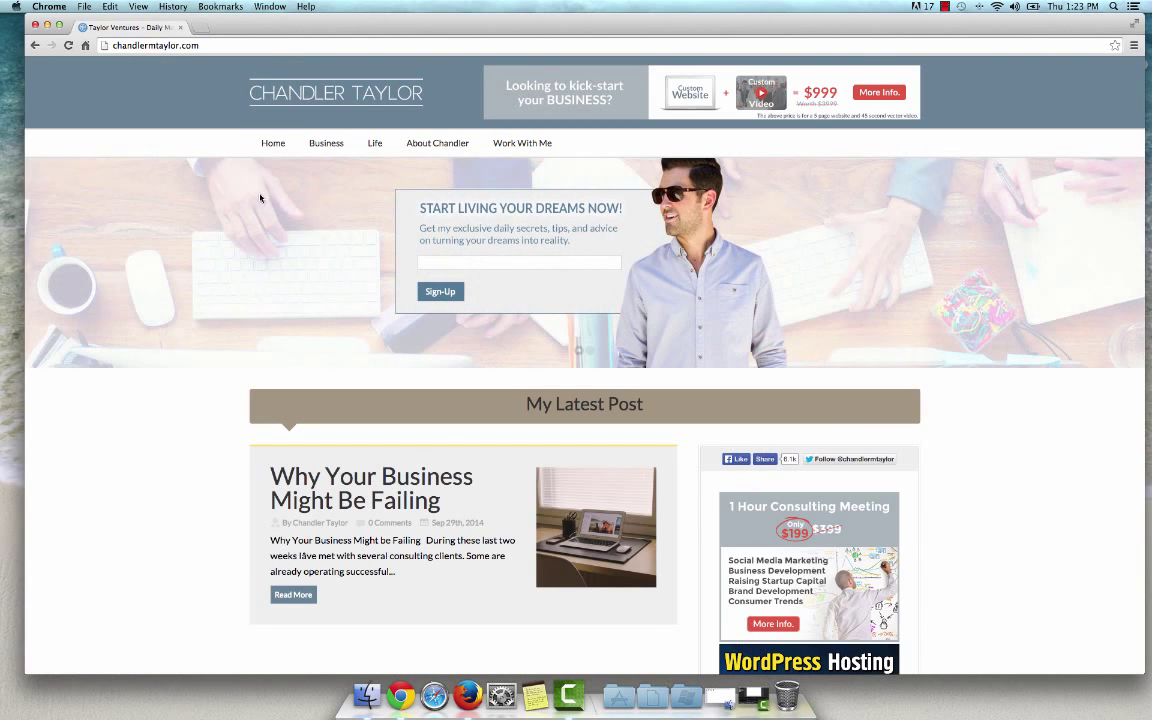
Step: Start a Business Plan order from HostGator's shared web hosting plans page
scroll(221, 424, "down", 5)
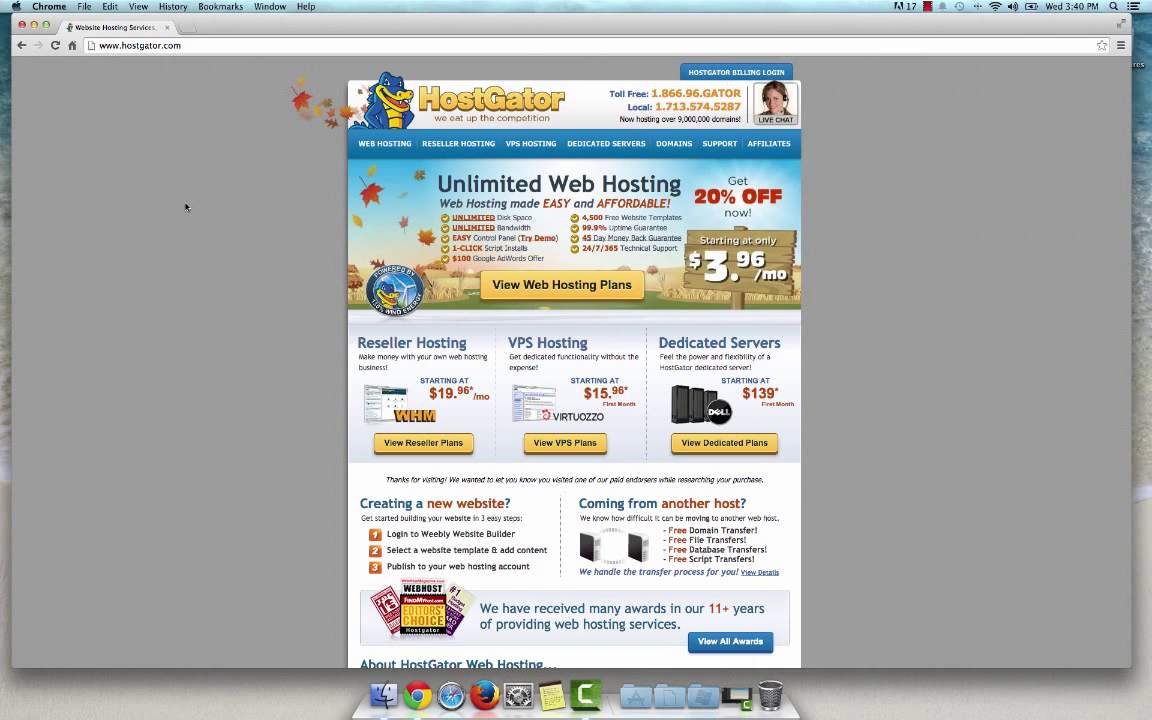
left_click(382, 143)
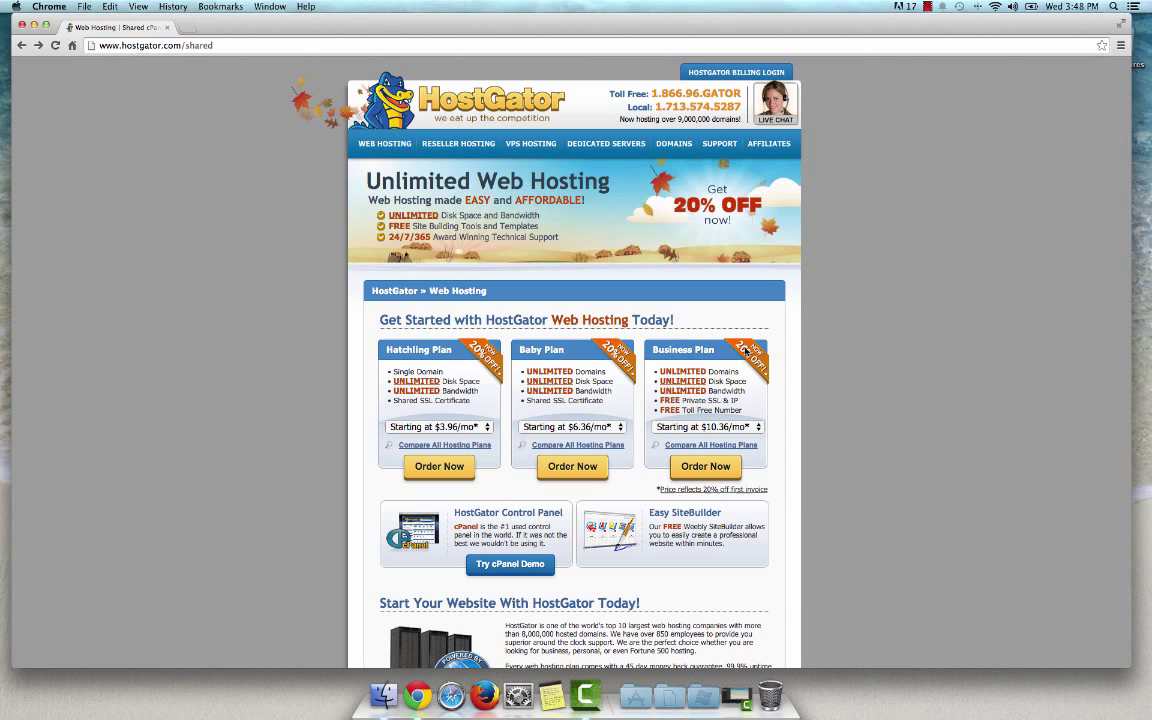
left_click(706, 468)
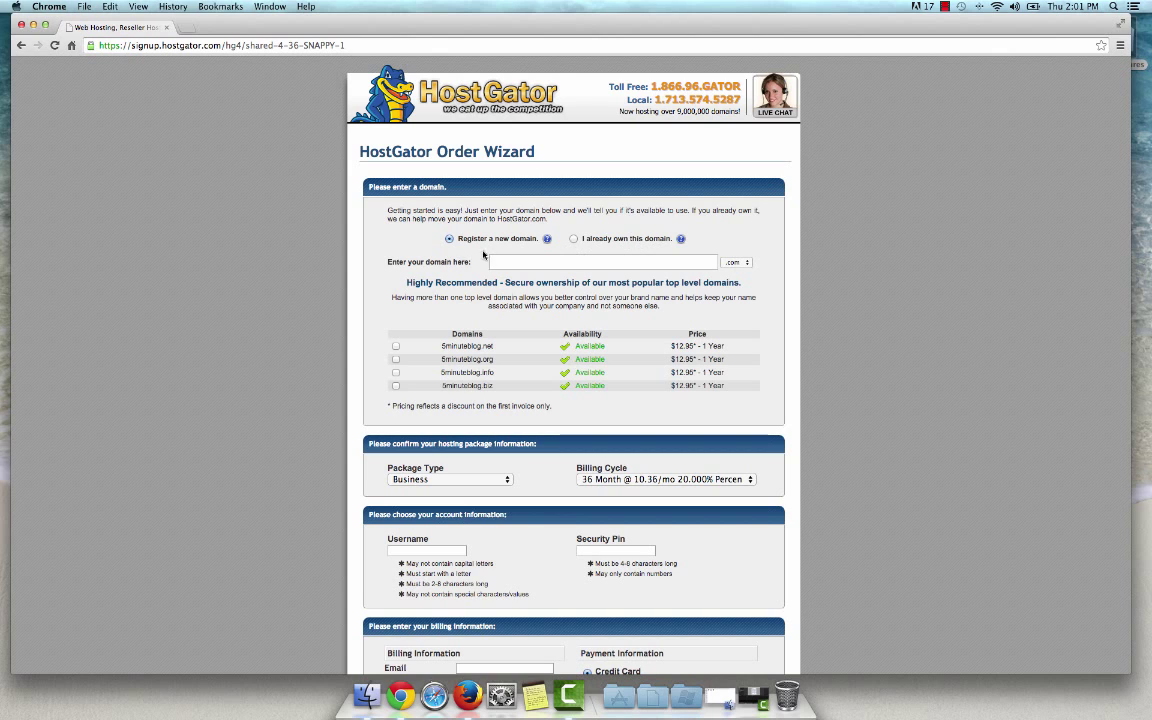
Step: Enter 5minuteblog.com as an already-owned domain, then check whether the .net version can be registered
left_click(574, 240)
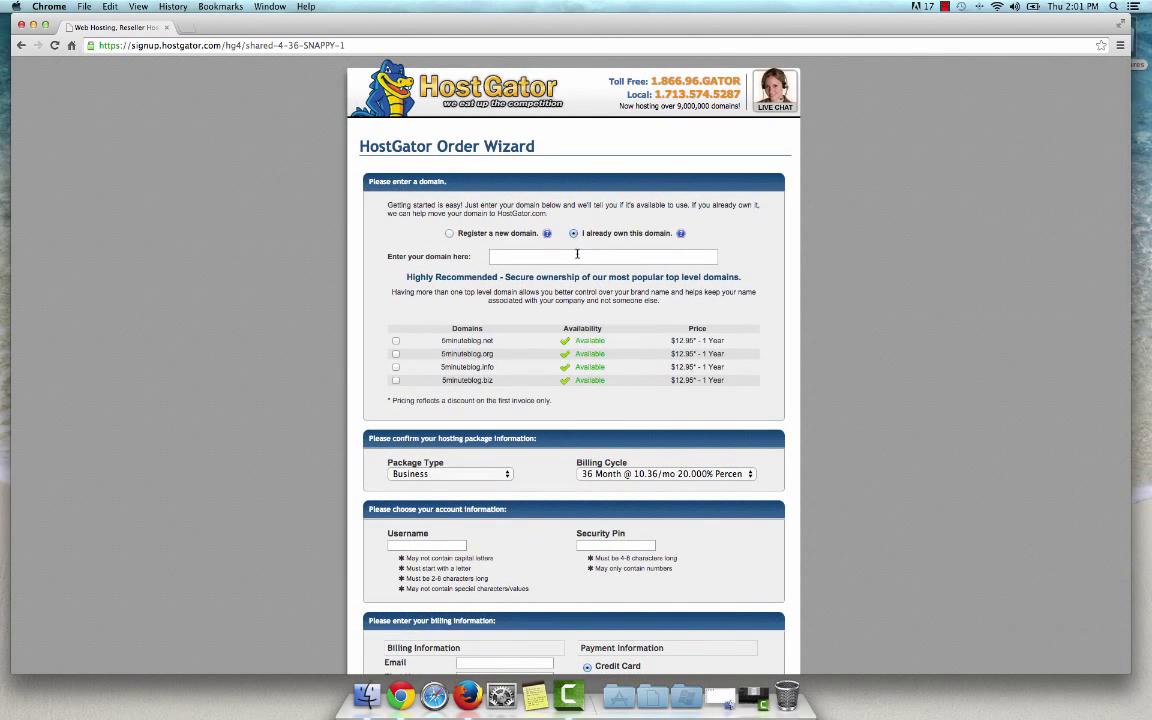
scroll(577, 255, "down", 1)
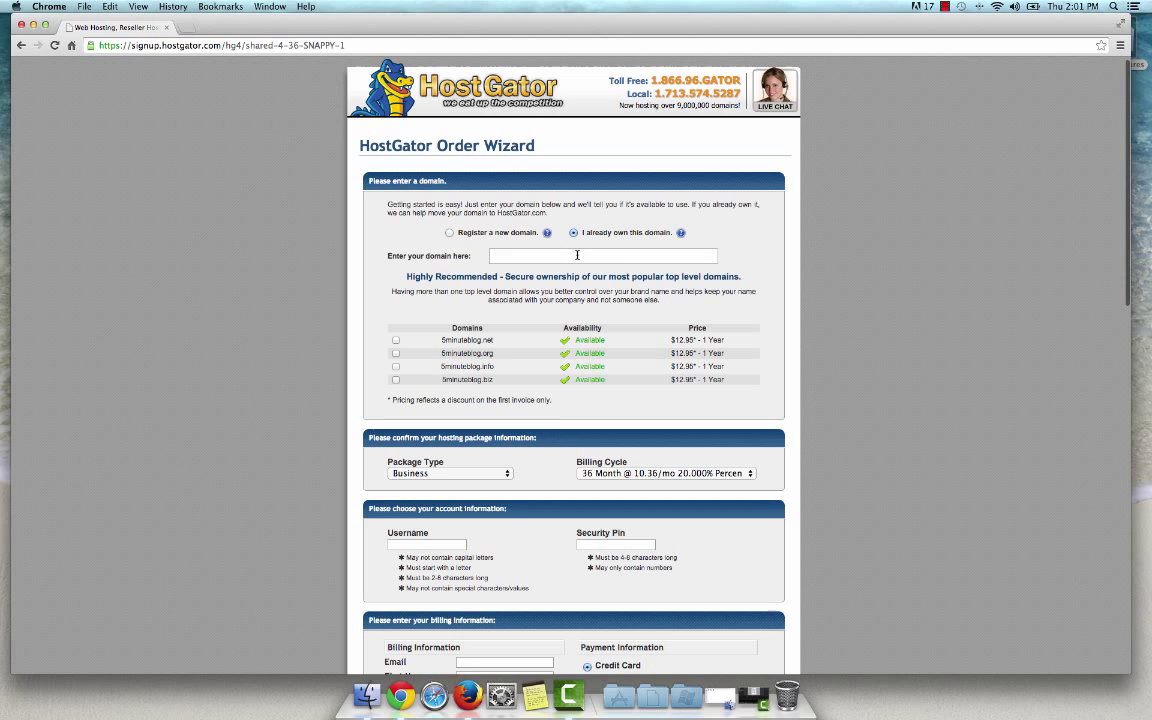
type("5minuteblog")
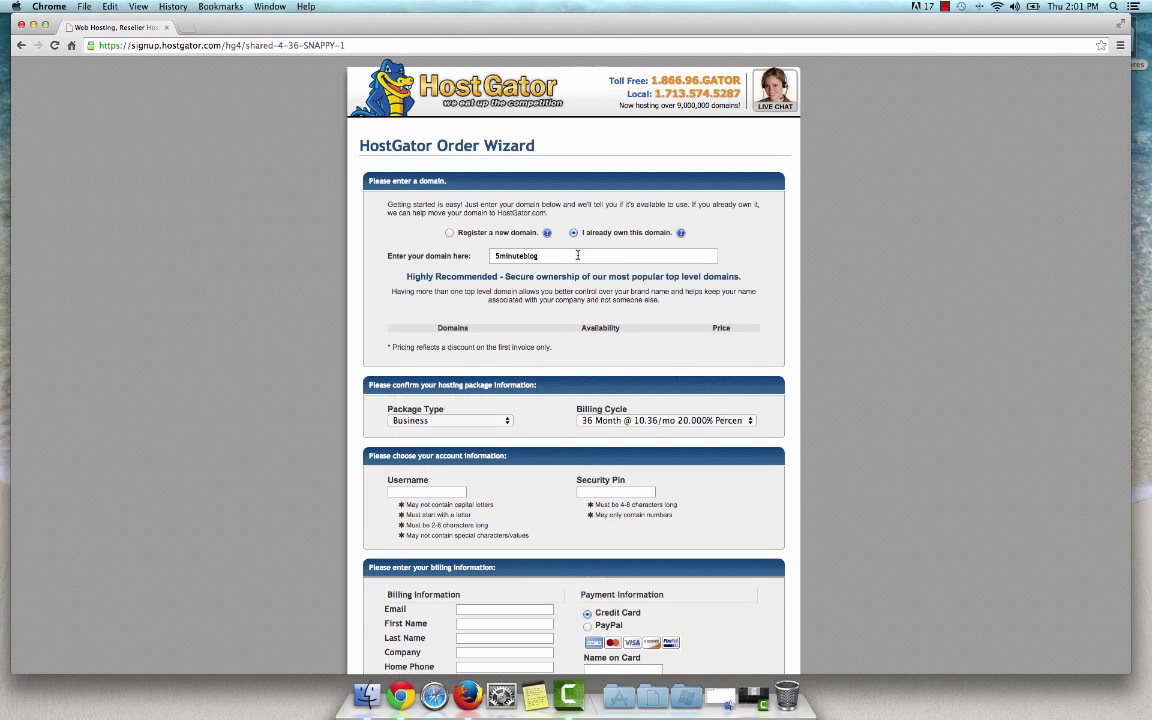
type(".com")
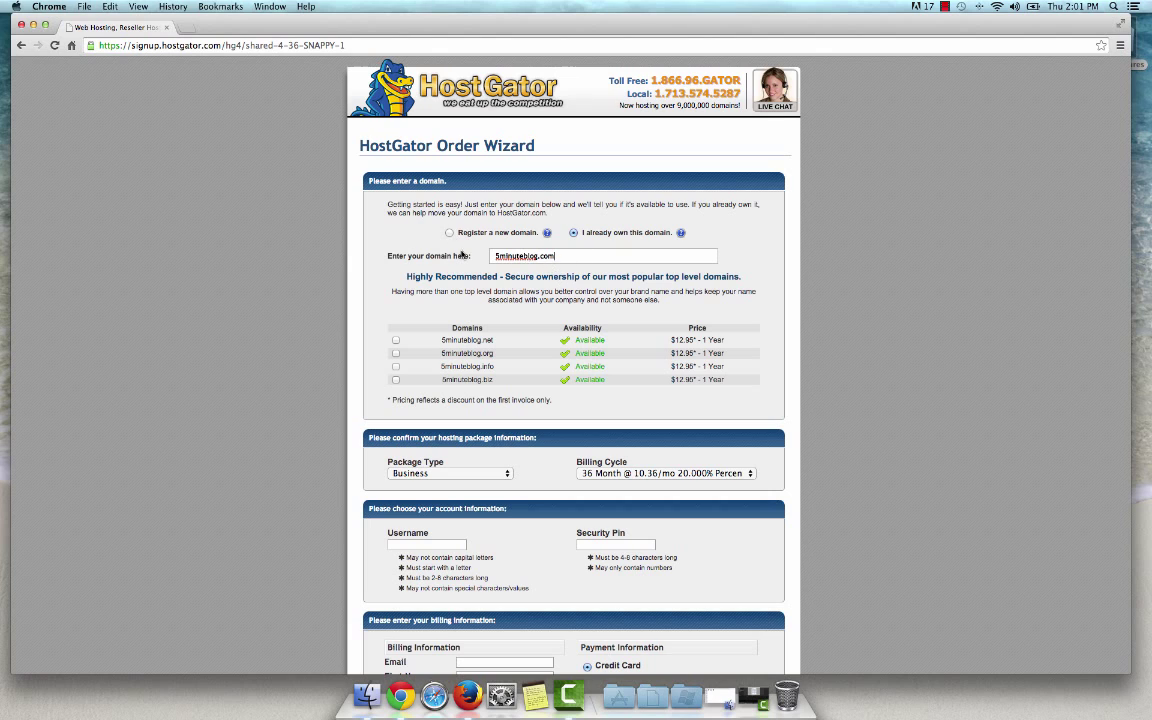
left_click(449, 233)
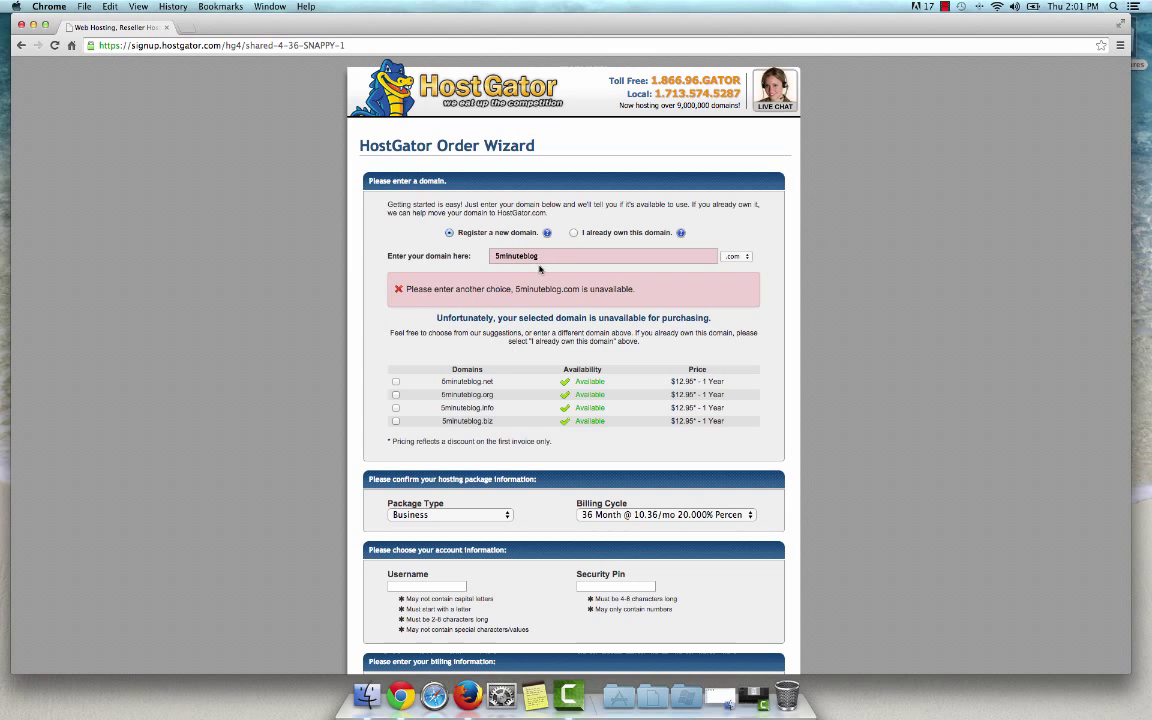
left_click(395, 381)
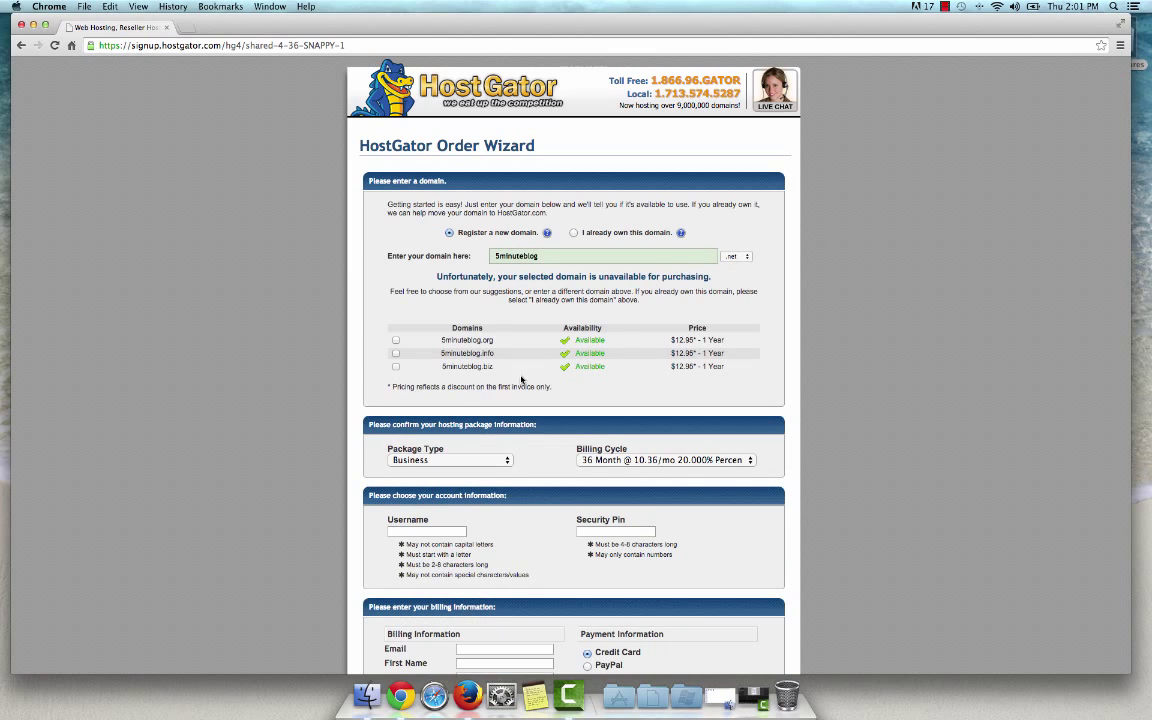
scroll(334, 392, "down", 3)
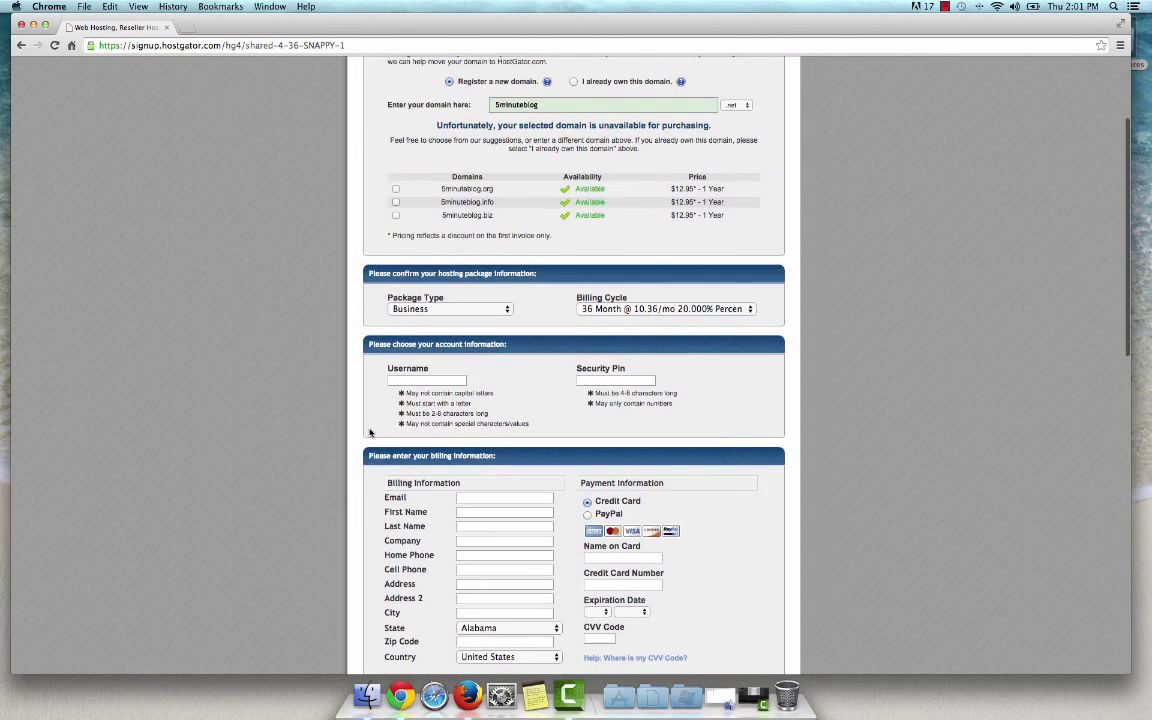
Step: Set the billing cycle to 1 Month @ 11.96/mo
scroll(368, 432, "down", 2)
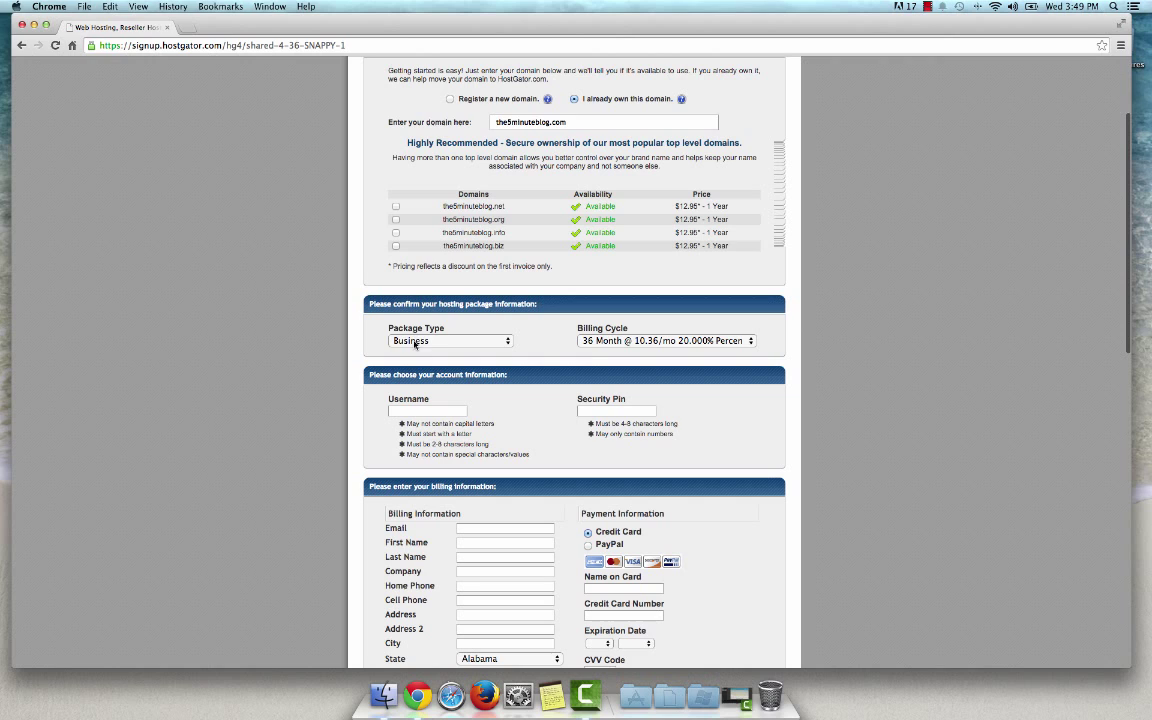
left_click(595, 341)
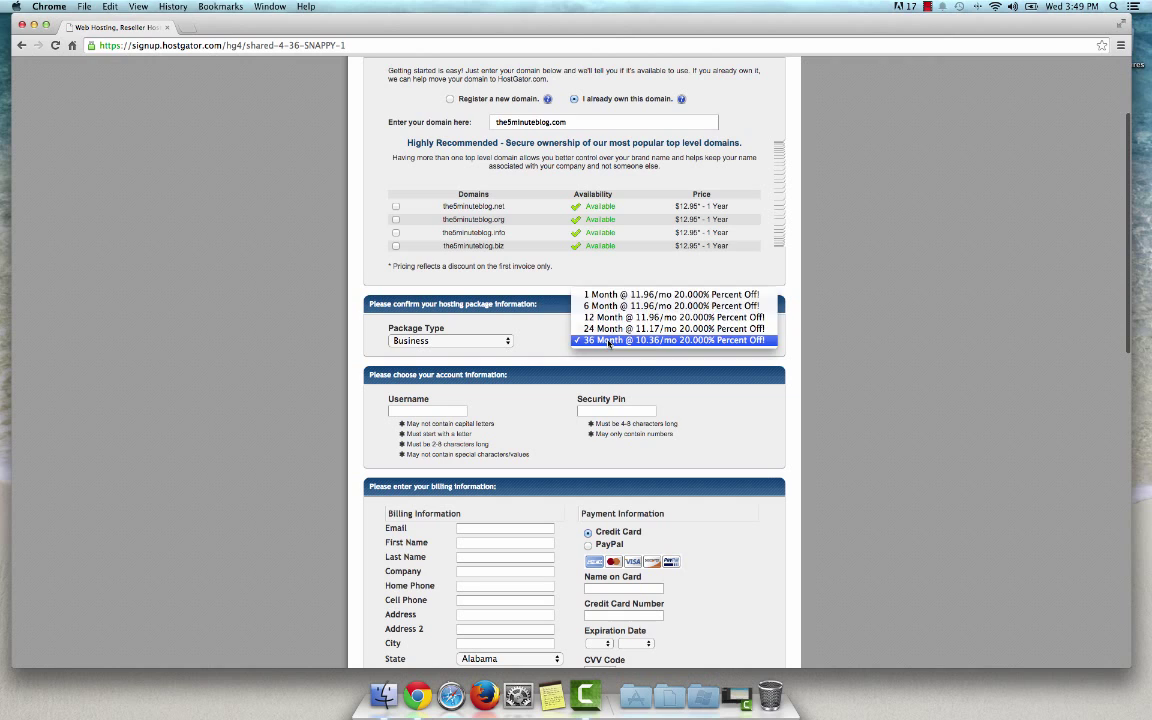
left_click(662, 295)
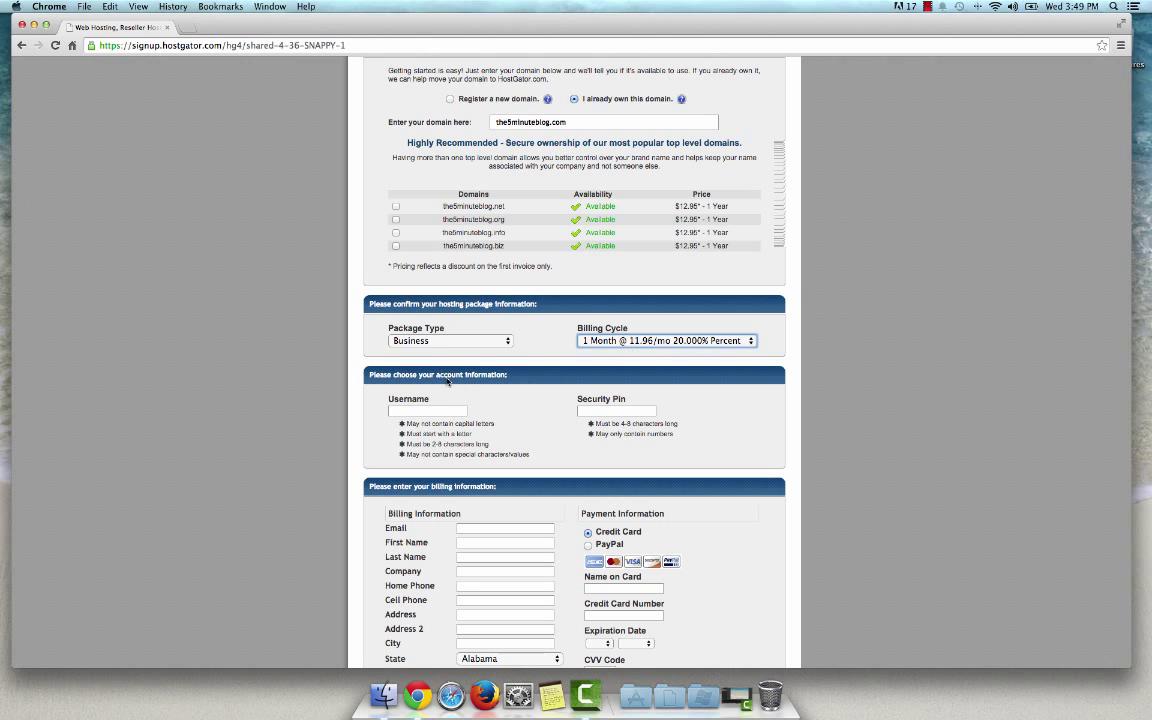
Step: Fill in the account username and a 4-digit security PIN
left_click(415, 411)
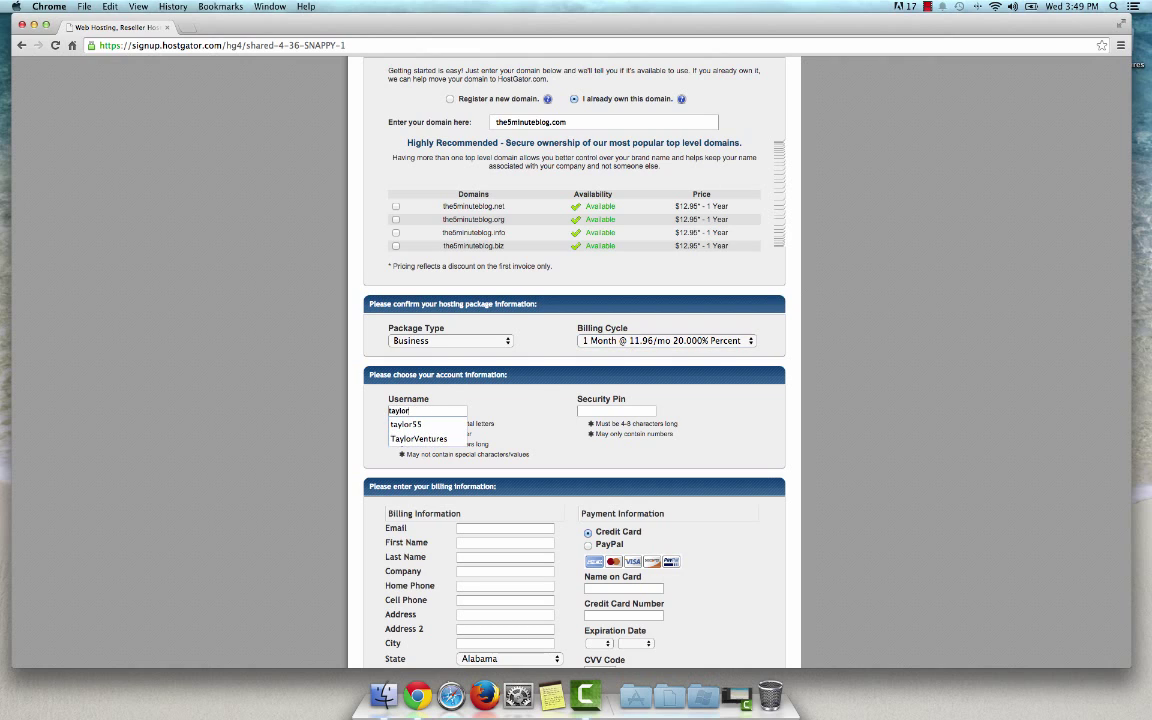
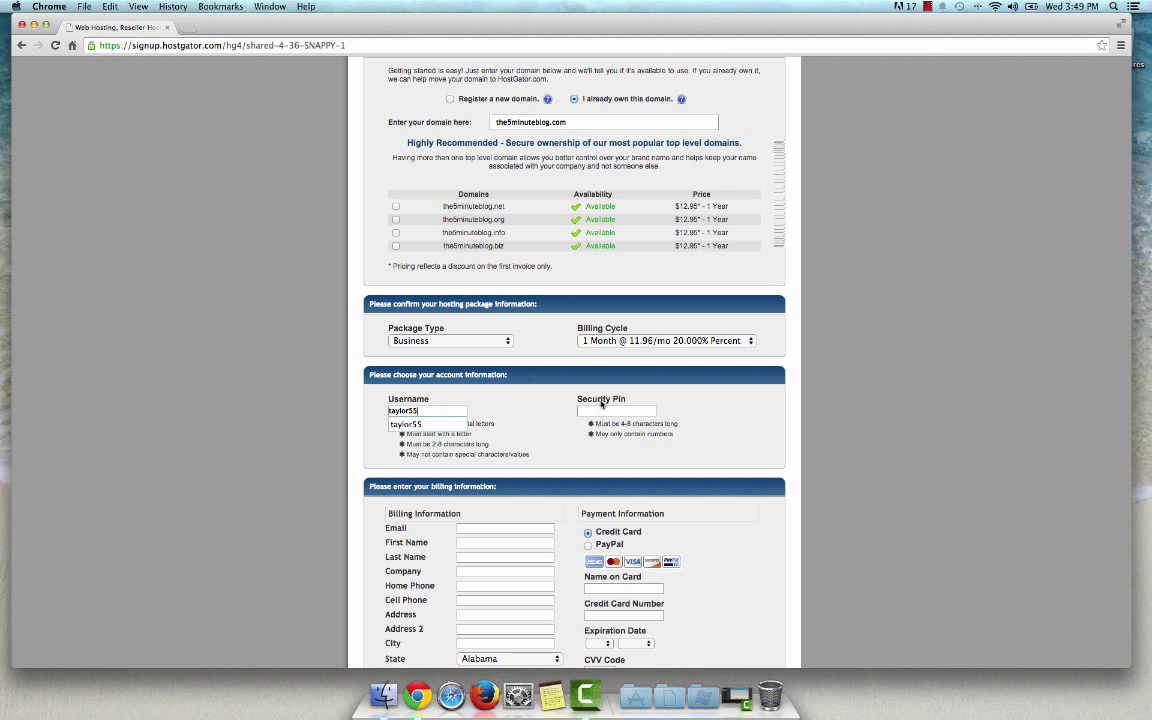
key("Tab")
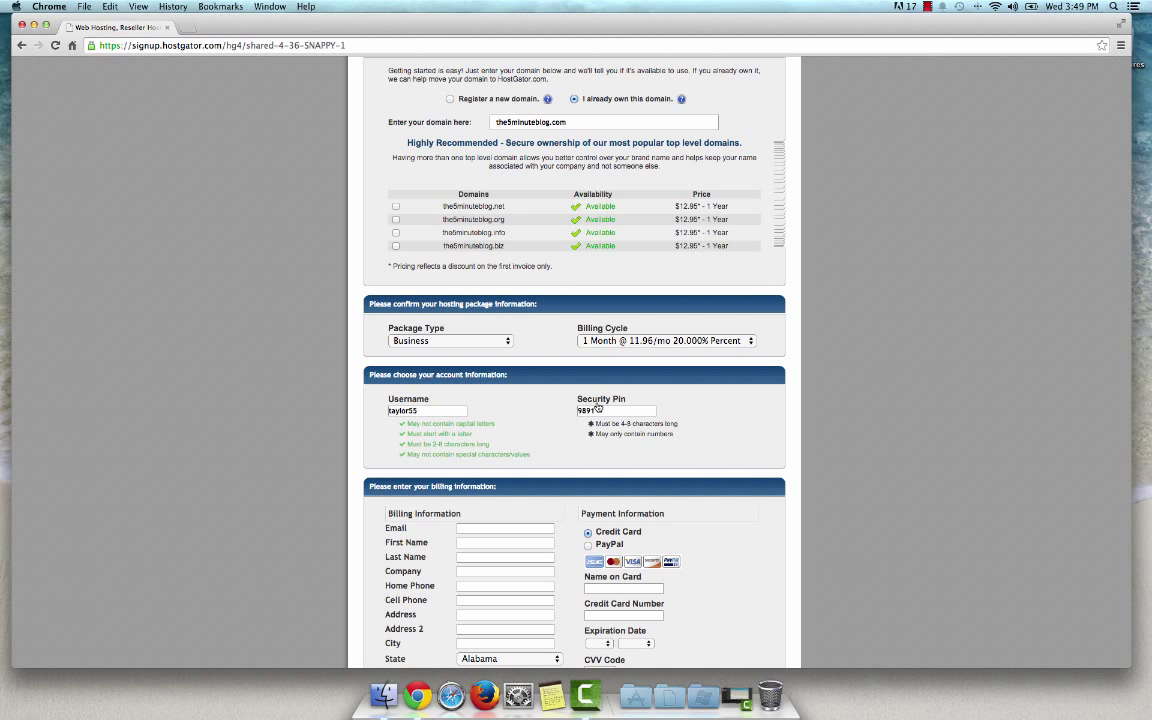
scroll(463, 478, "down", 3)
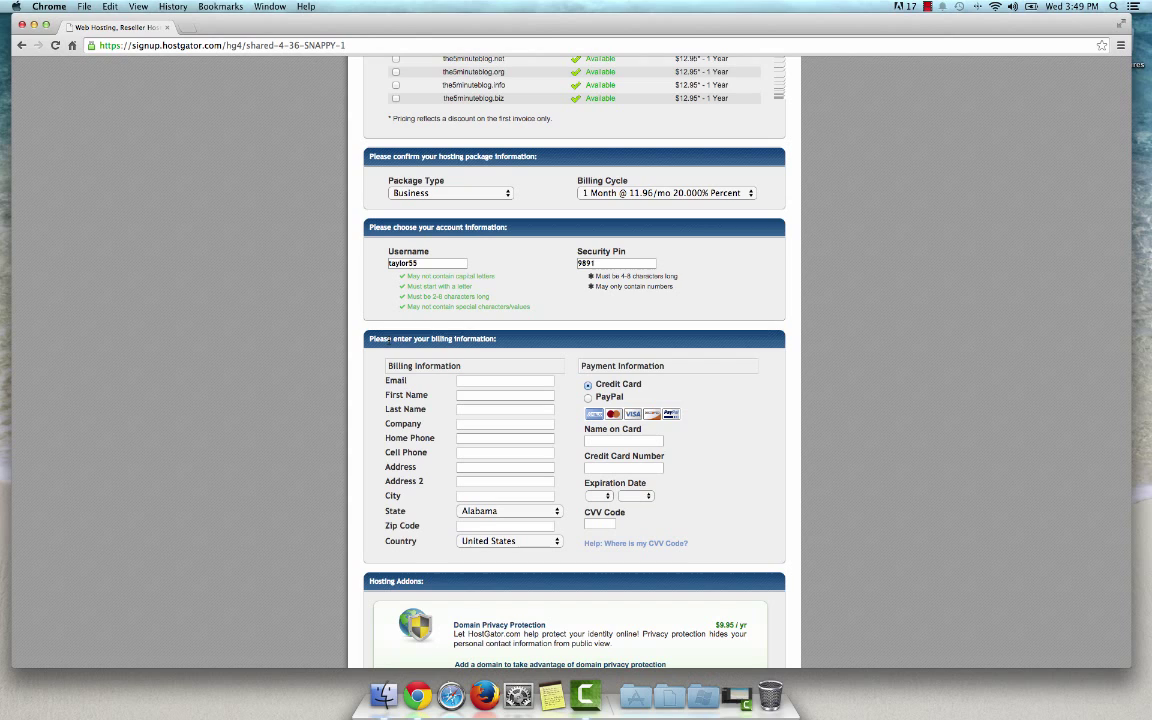
Step: Autofill the billing contact details from the saved browser entry
left_click(535, 380)
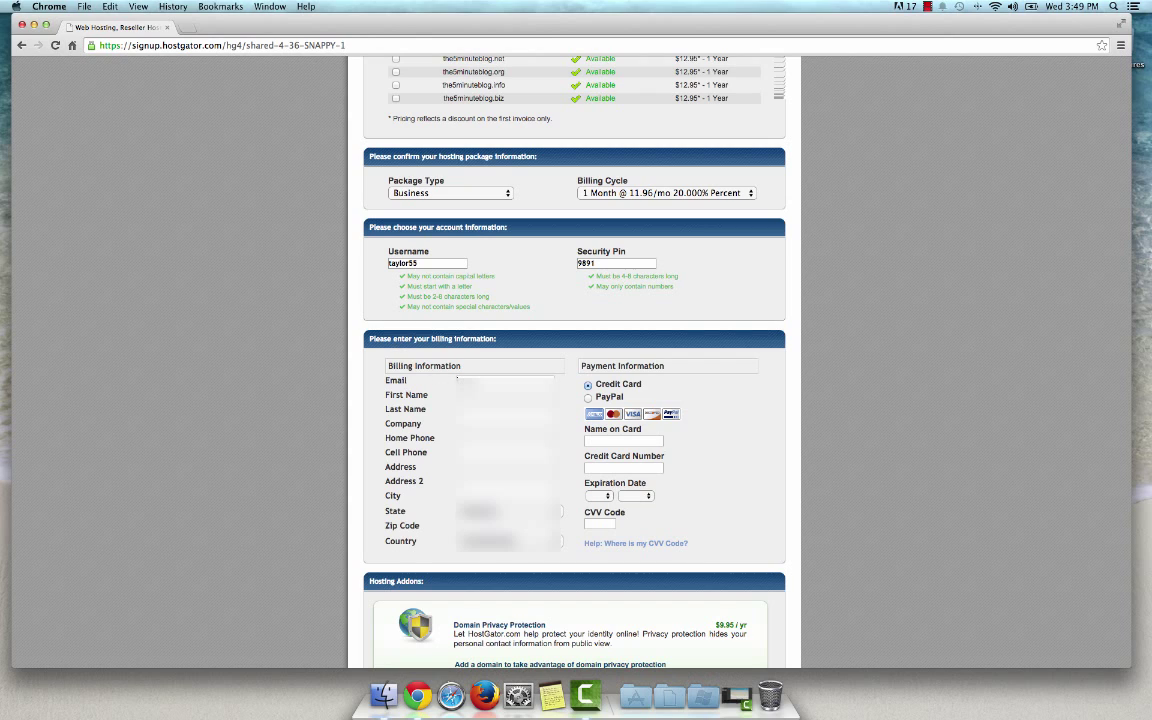
key("Down")
key("Down")
key("Return")
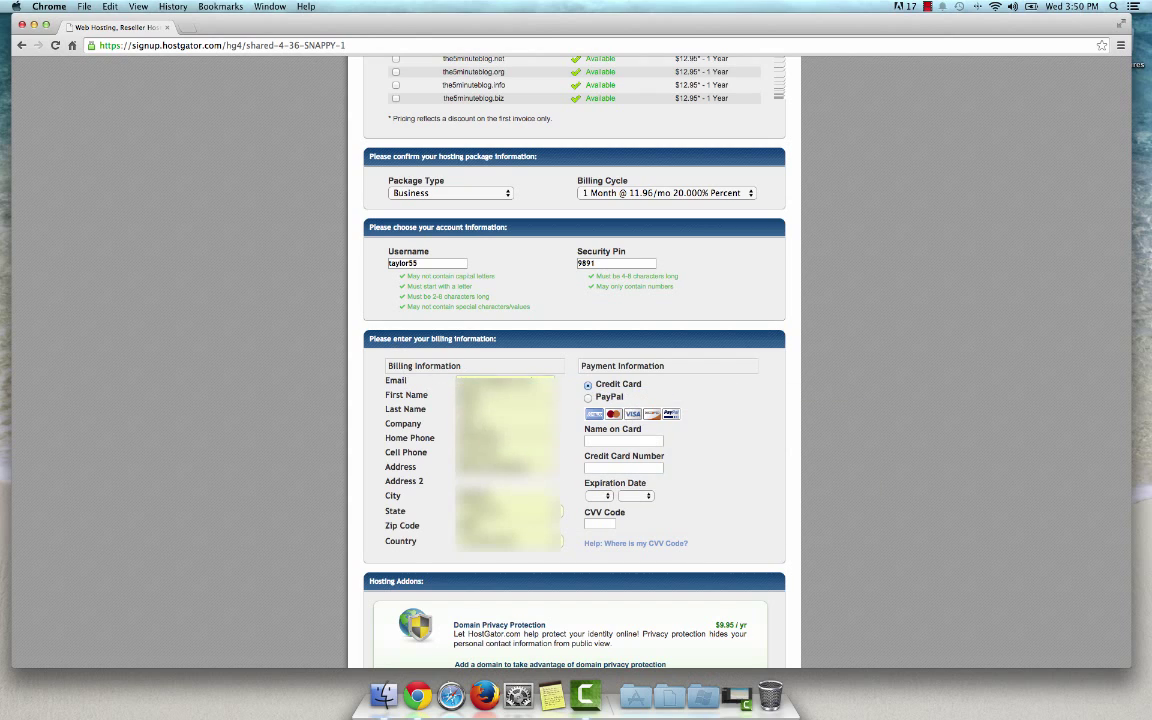
Step: Autofill the credit card payment details from the saved card
left_click(624, 440)
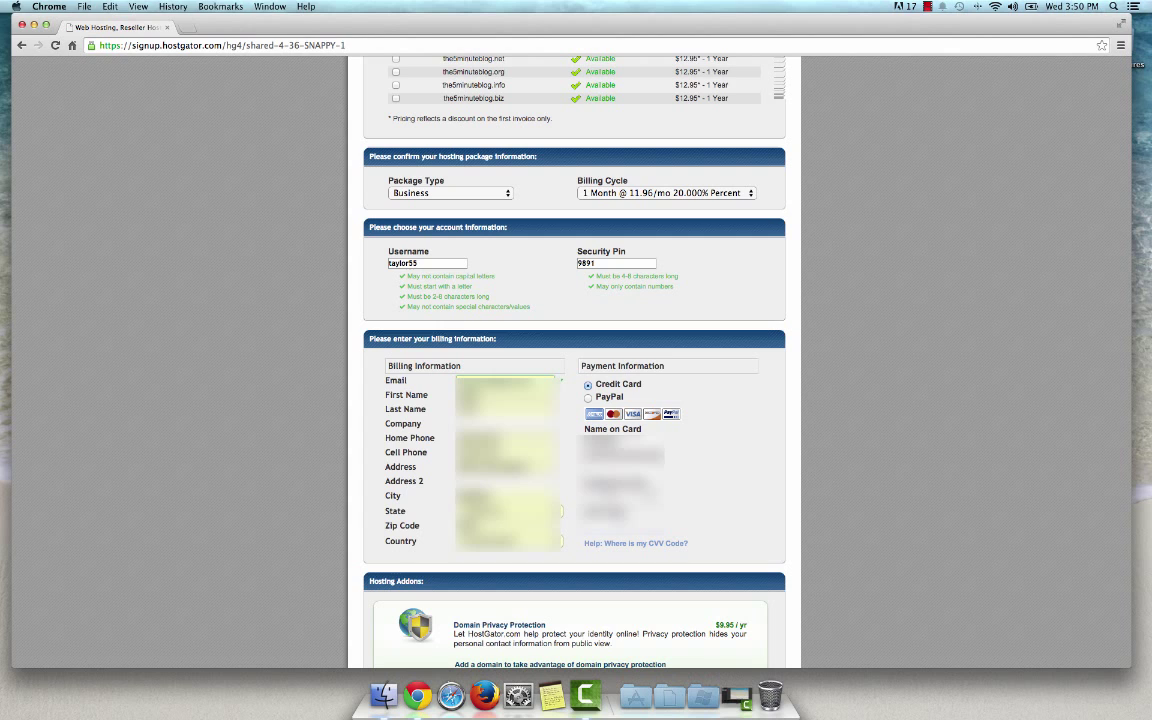
key("Down")
key("Return")
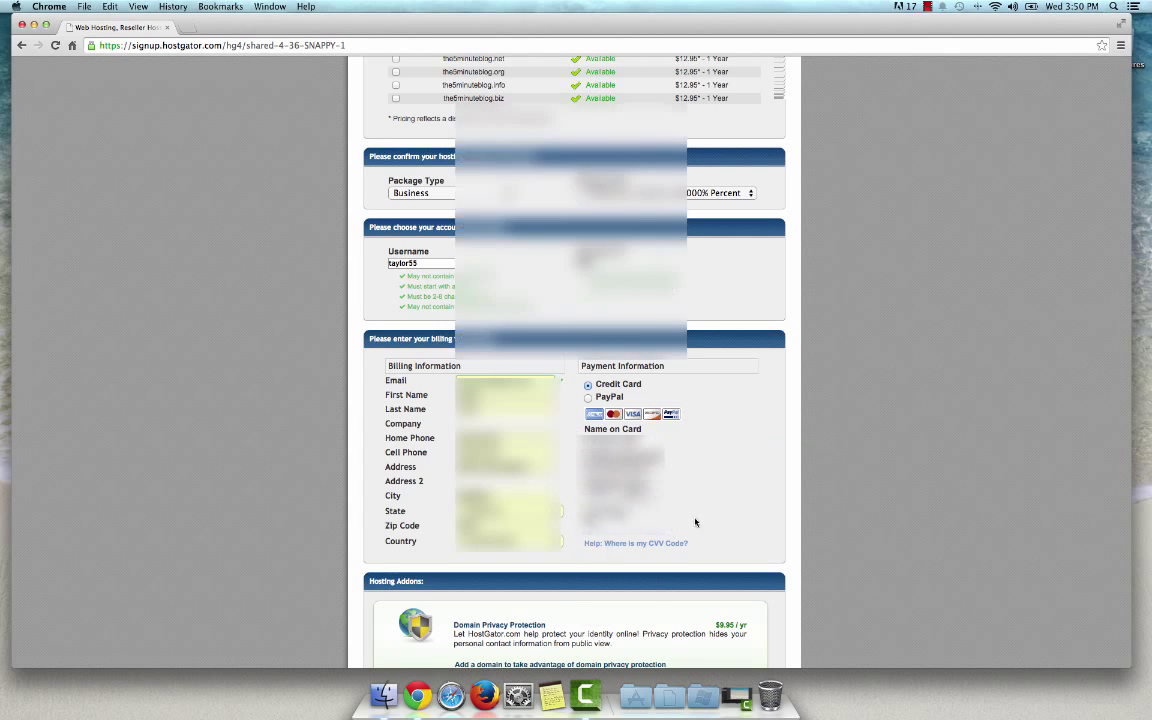
Step: Agree to the terms, leaving SiteLock and CodeGuard off, and submit the $11.96 order
scroll(694, 519, "down", 5)
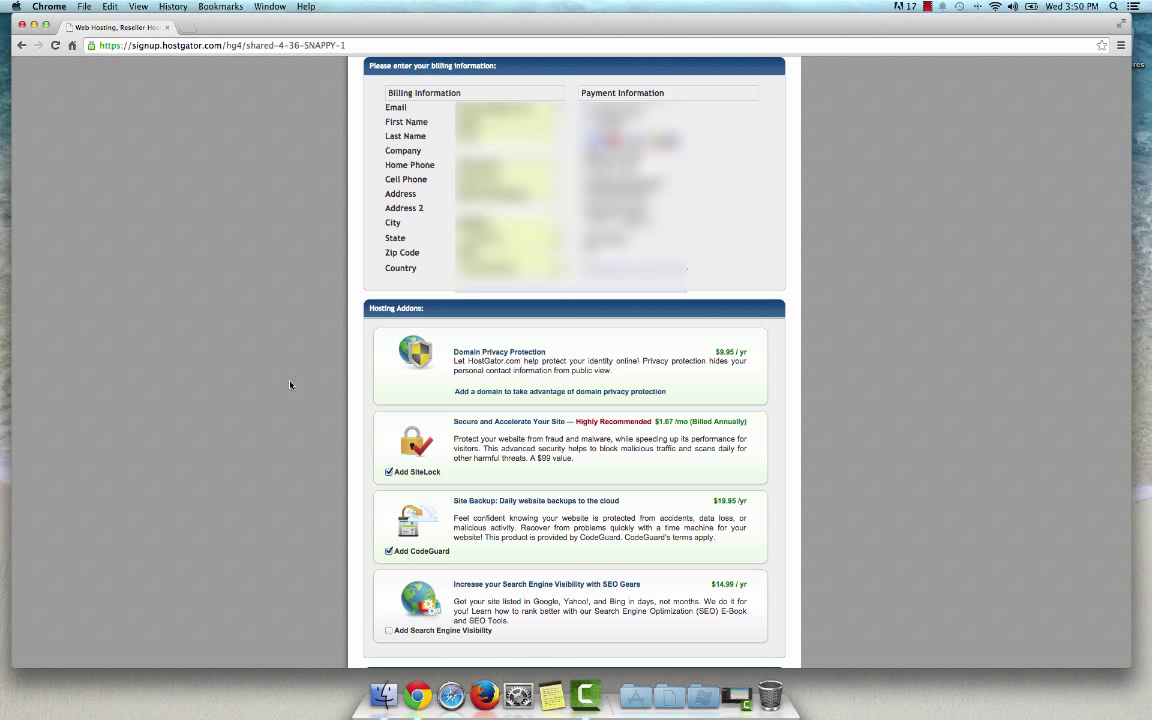
scroll(290, 385, "down", 2)
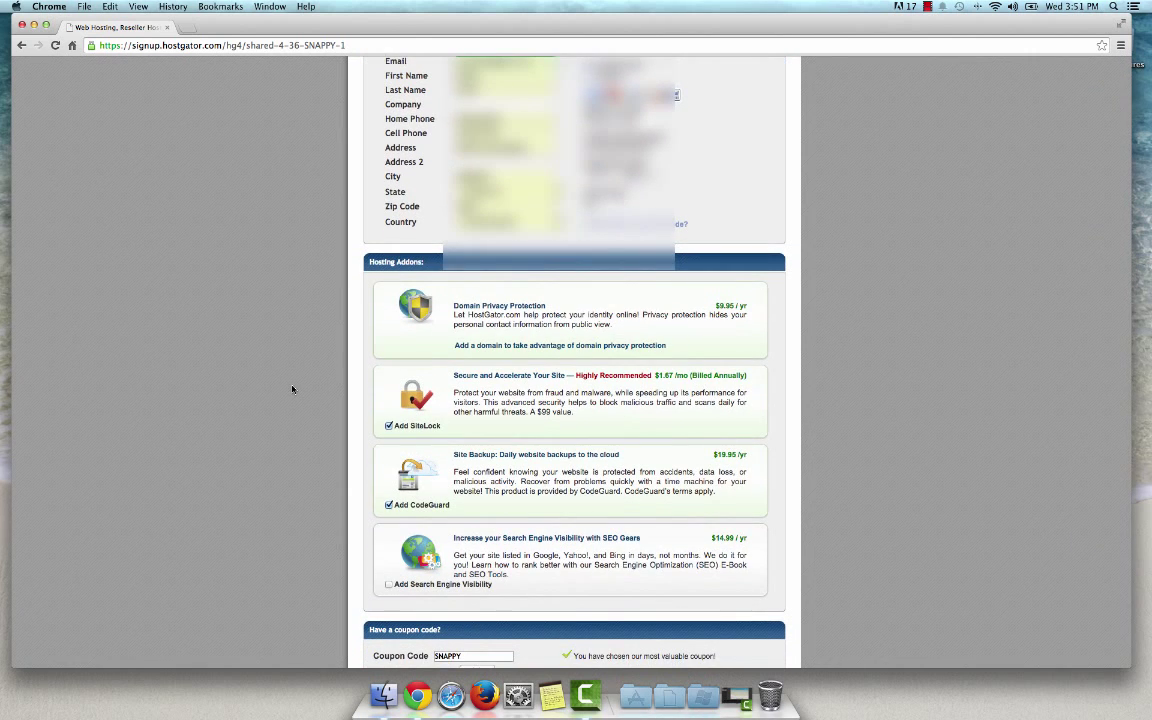
scroll(292, 389, "down", 2)
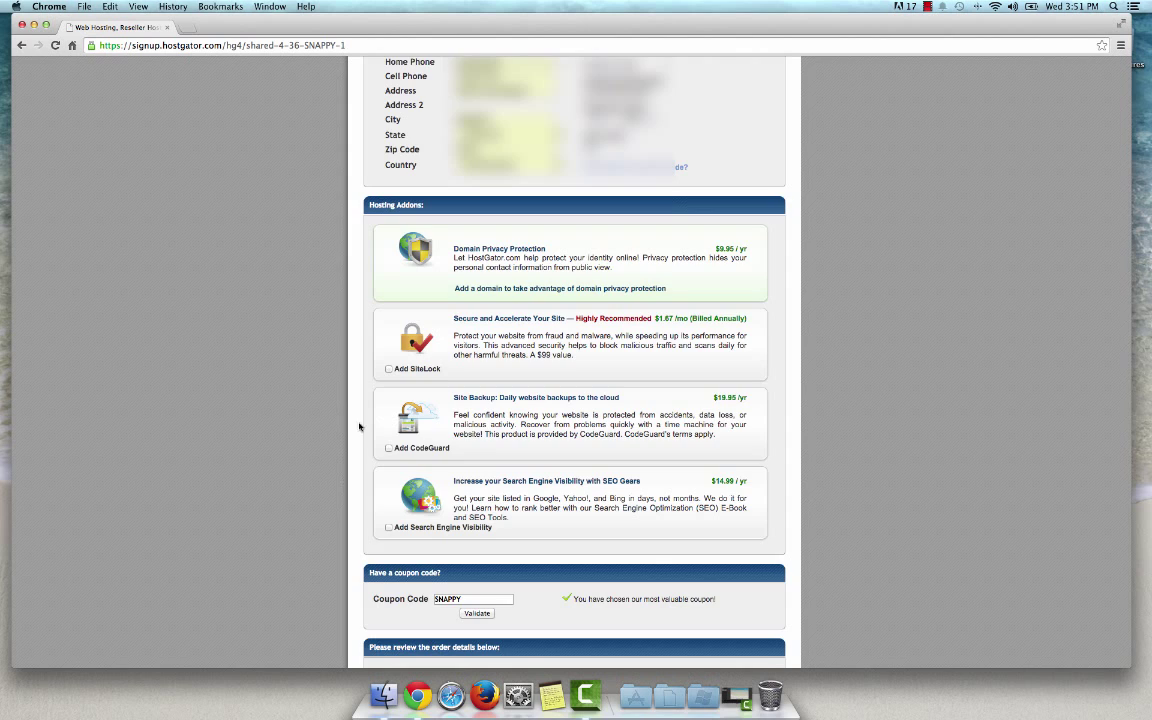
scroll(340, 425, "down", 8)
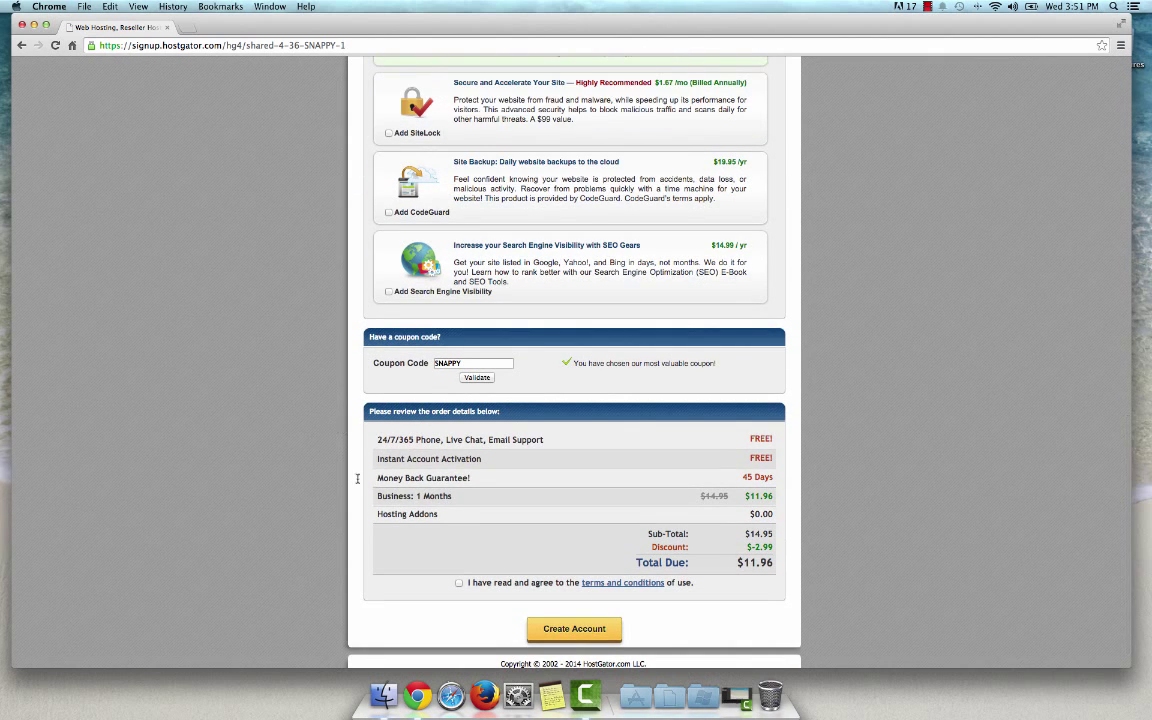
left_click(459, 582)
scroll(500, 560, "down", 1)
left_click(561, 607)
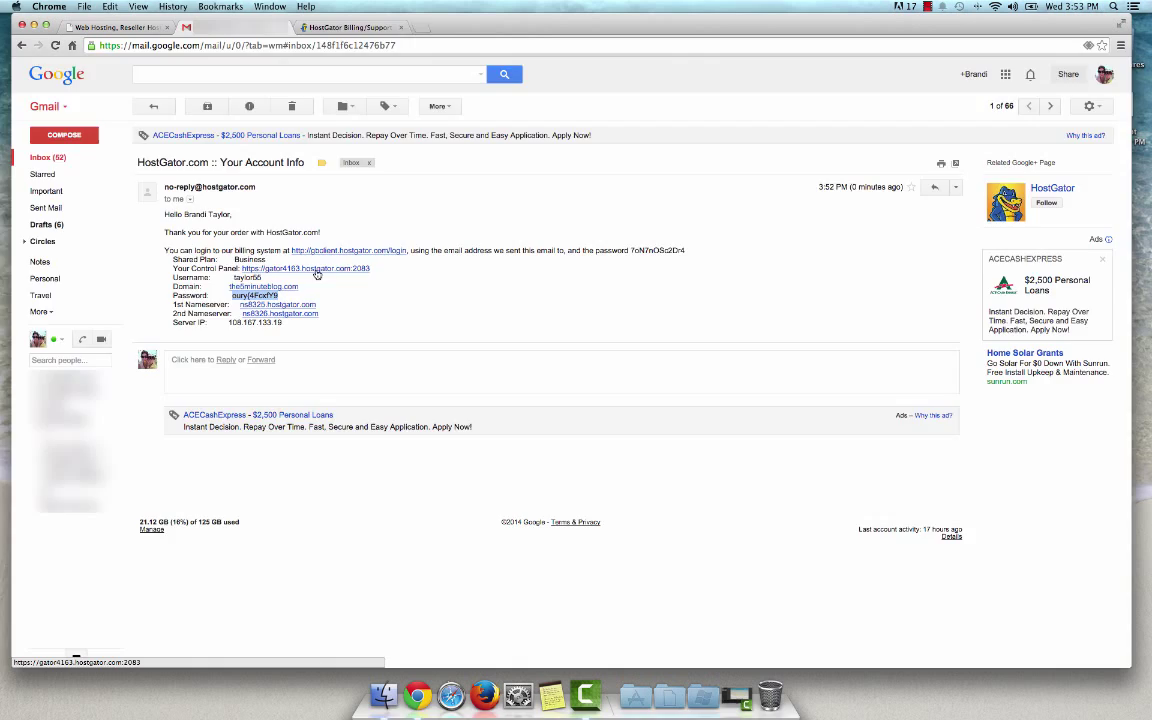
Step: Follow the Your Control Panel link in the HostGator welcome e-mail
left_click(317, 273)
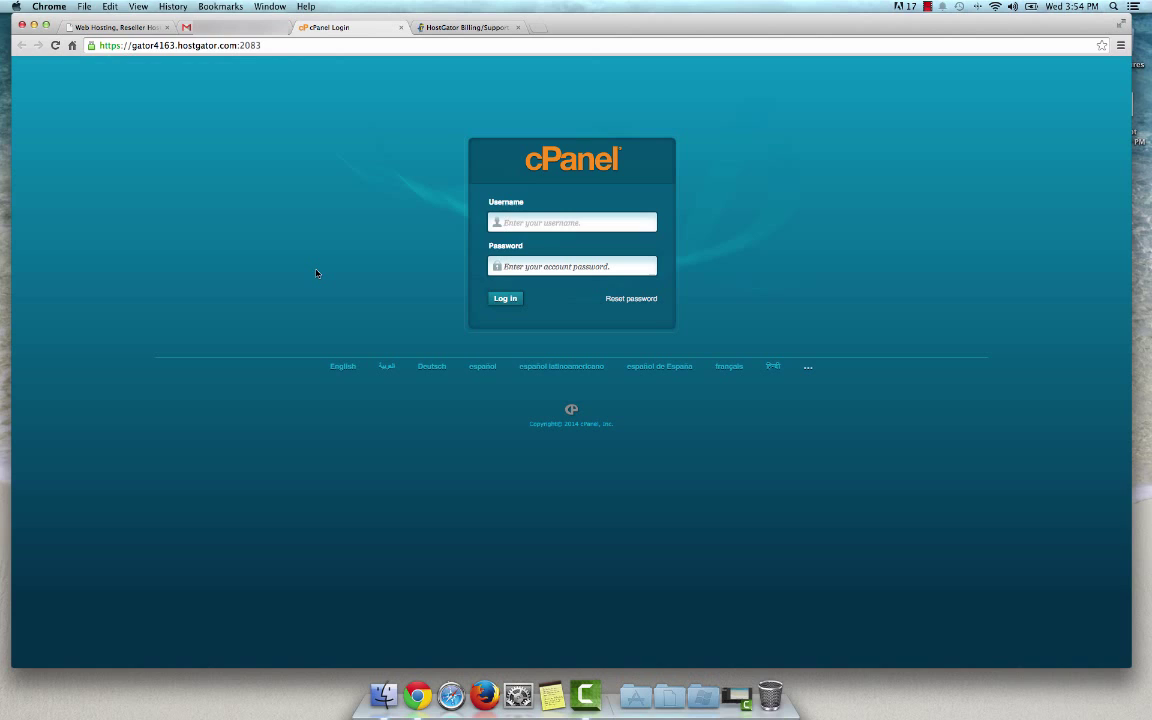
Step: Log in to cPanel with the new account's username and pasted password
type("taylor55")
left_click(504, 266)
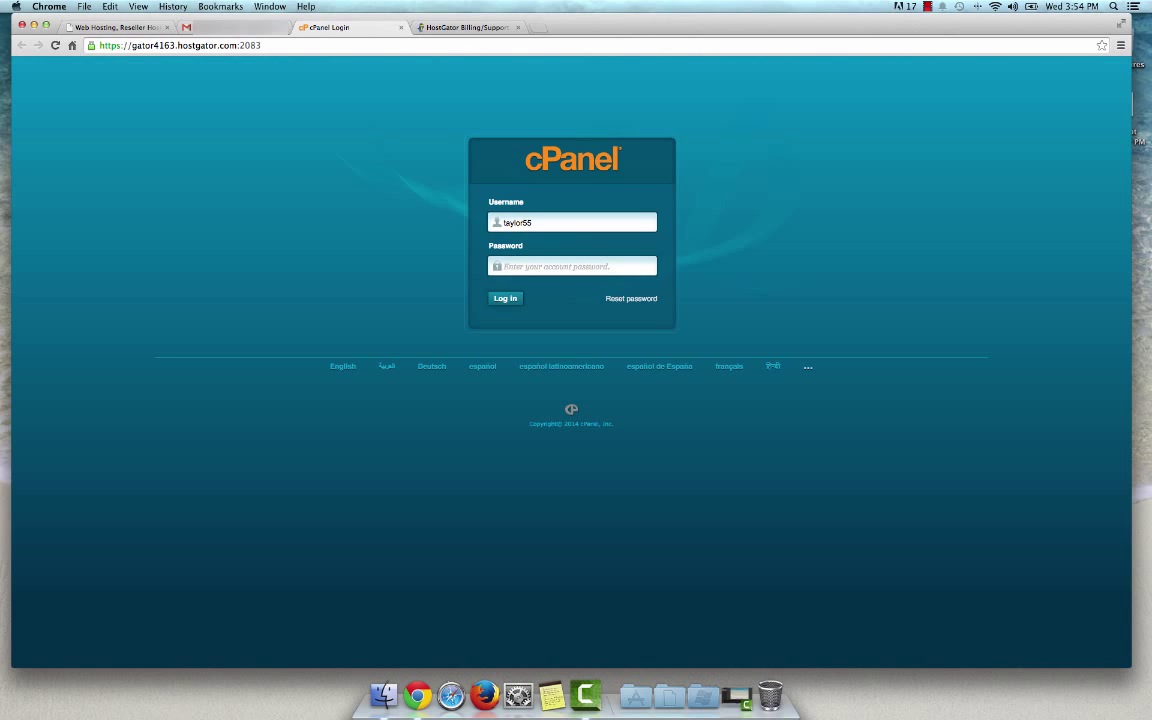
key("super+v")
key("Return")
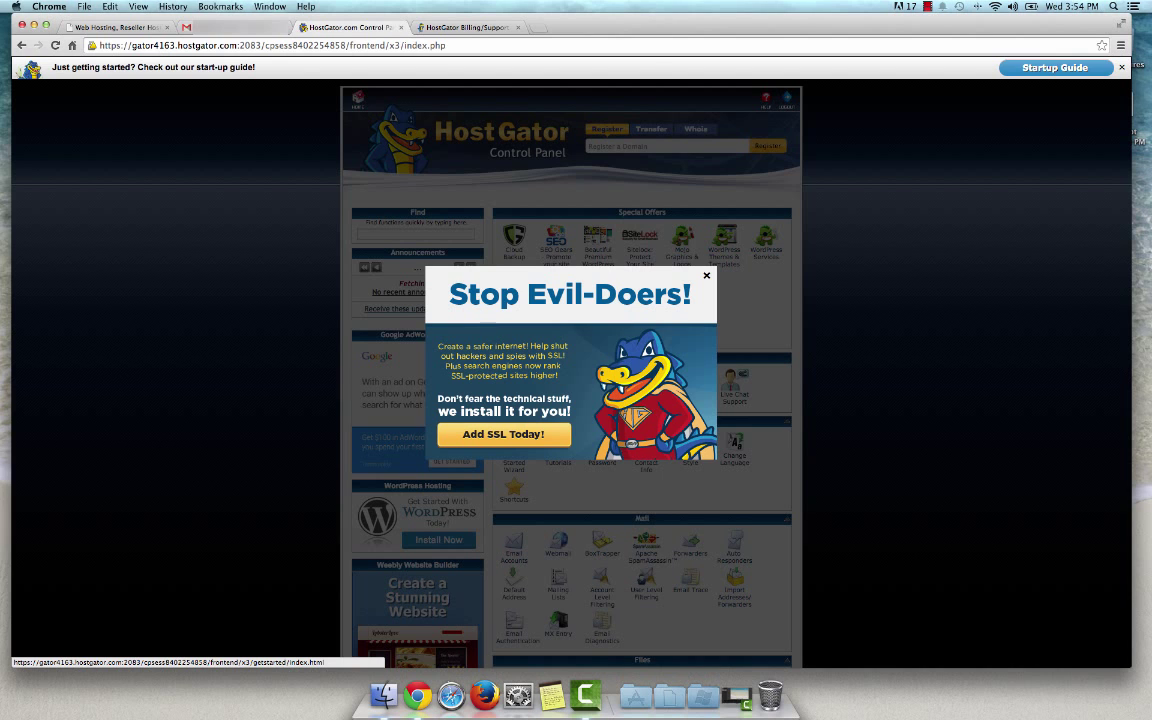
Step: Close the Stop Evil-Doers SSL overlay and the Welcome New User popup
left_click(706, 275)
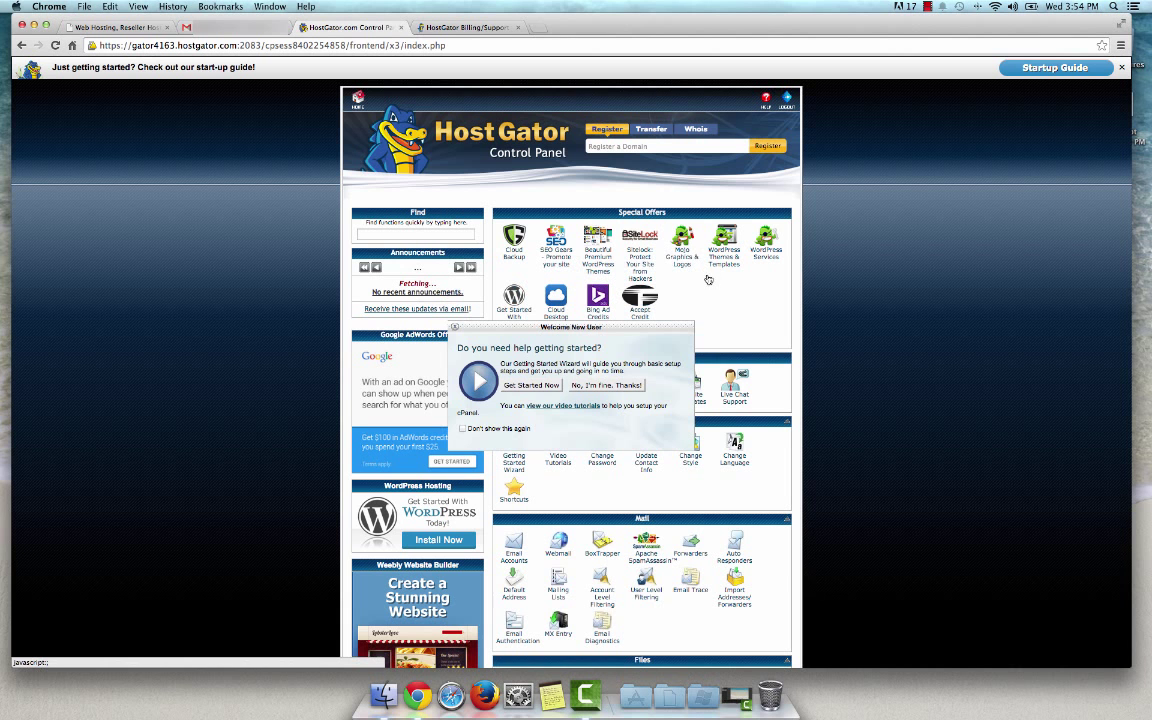
left_click(454, 327)
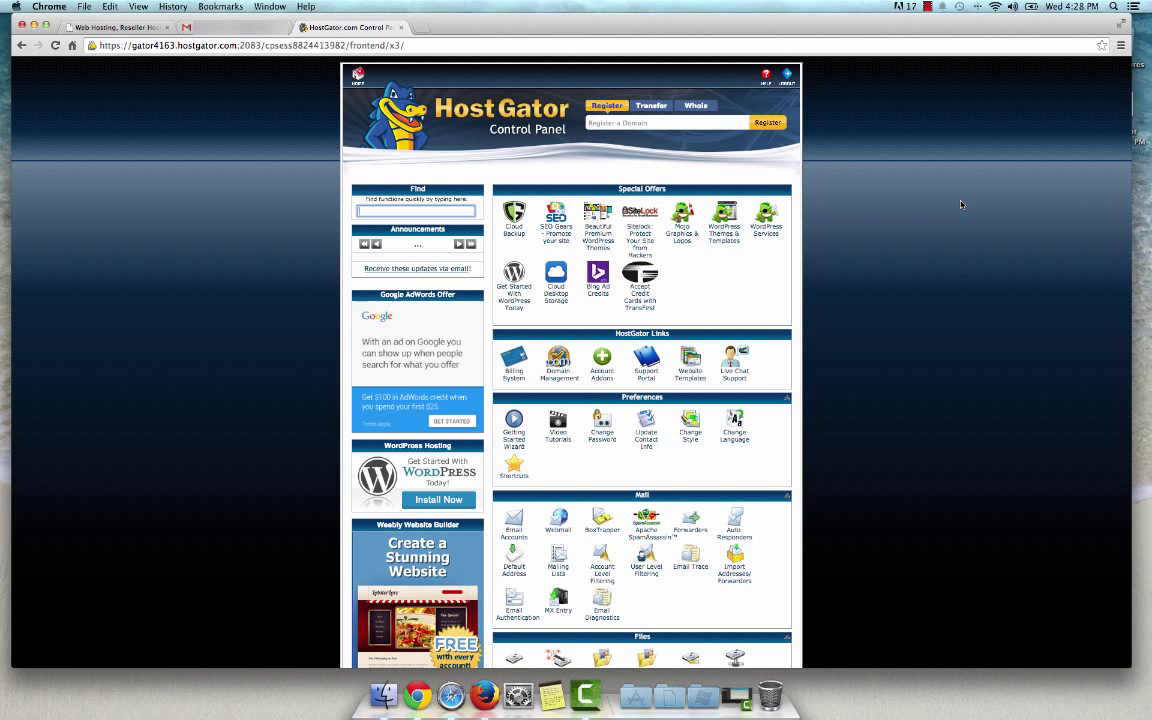
Step: Open QuickInstall from Software/Services and select WordPress under Blog Software
scroll(877, 388, "down", 10)
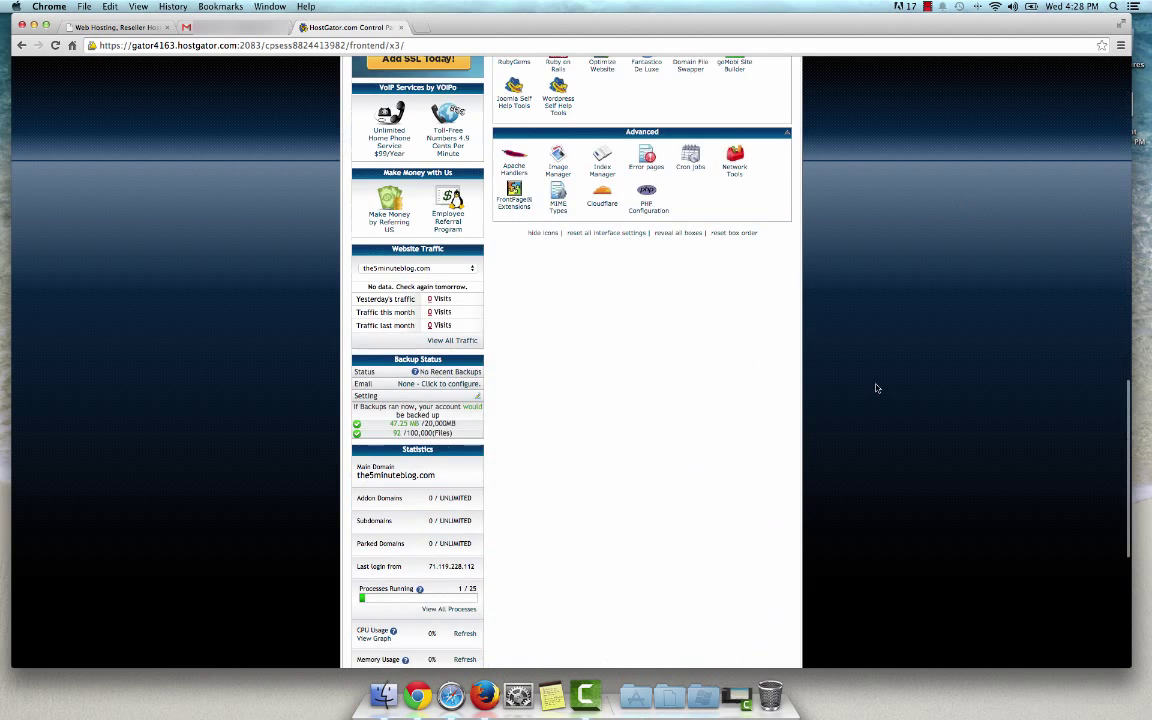
scroll(877, 388, "up", 2)
scroll(877, 388, "up", 2)
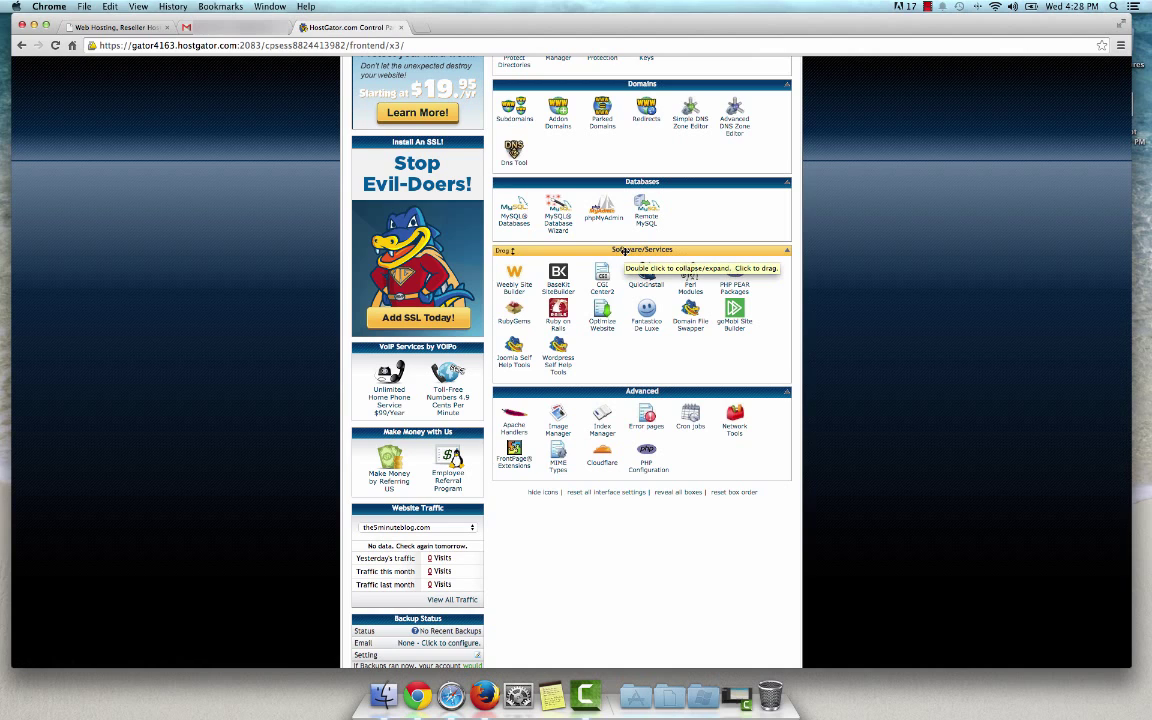
left_click(646, 276)
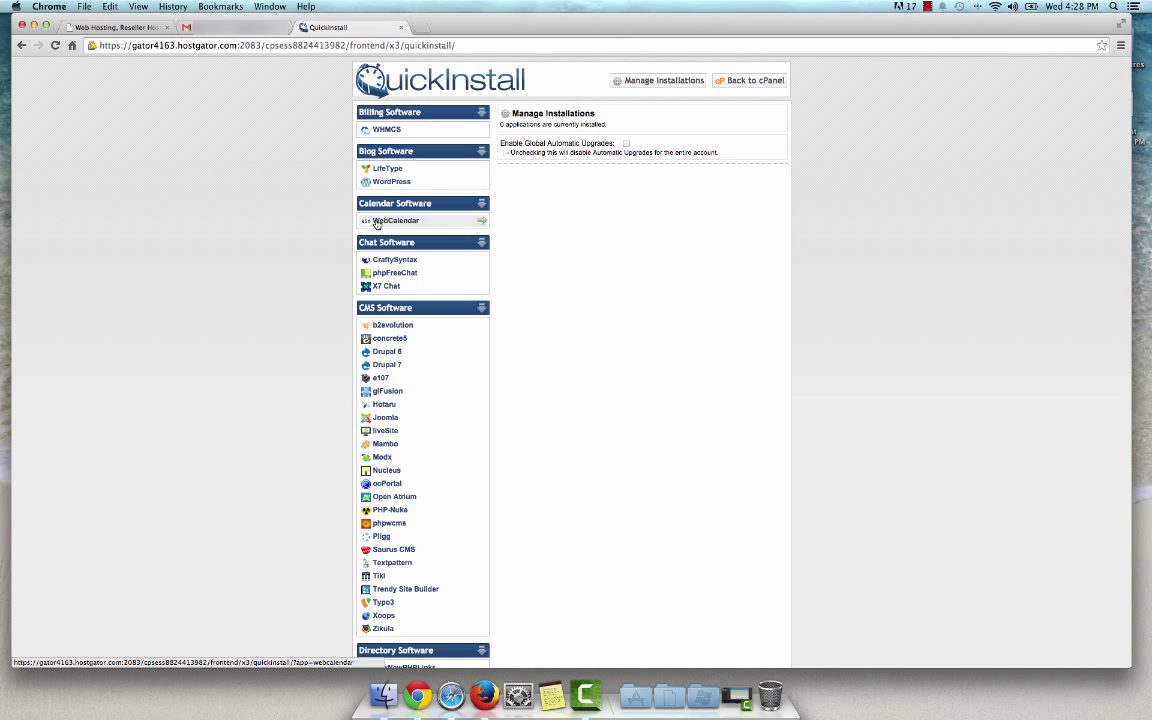
left_click(391, 182)
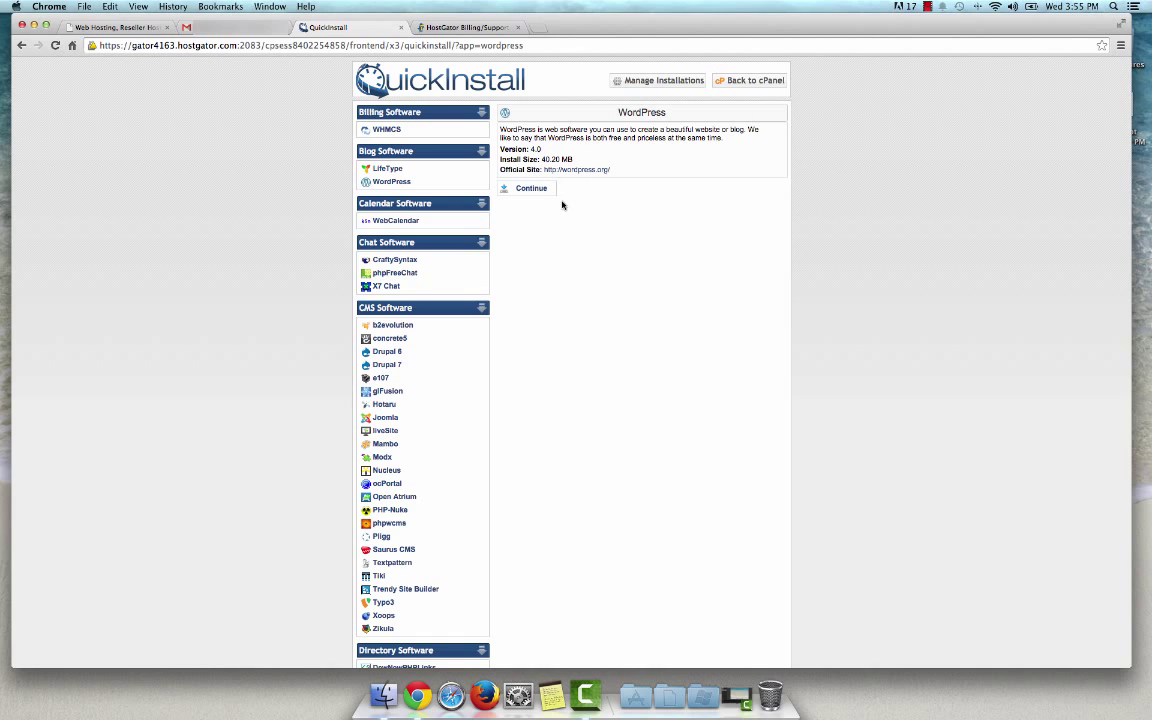
Step: Continue to the WordPress install form and autofill the admin e-mail and name
left_click(529, 188)
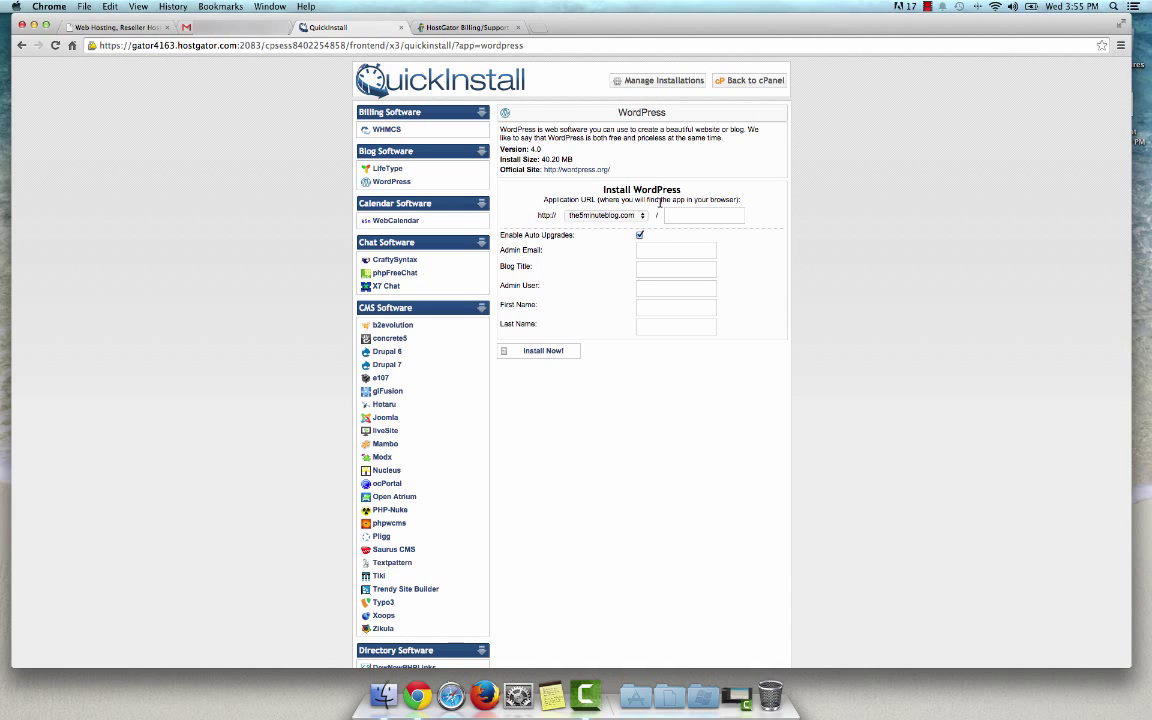
left_click(648, 248)
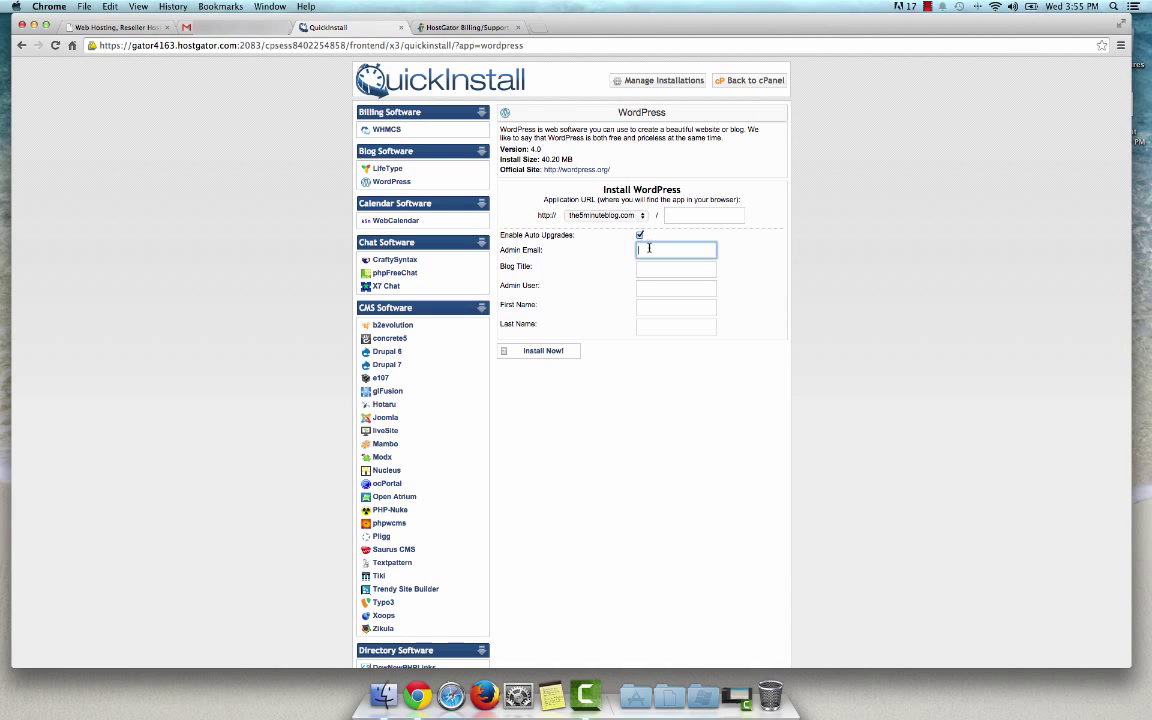
left_click(648, 248)
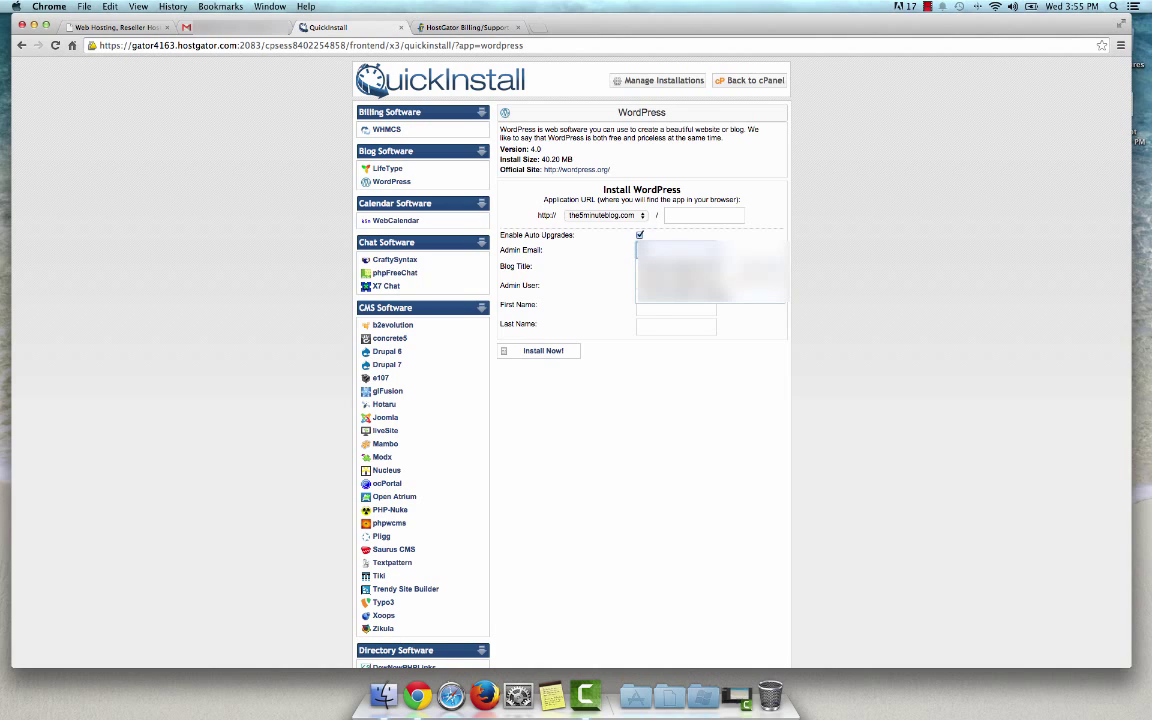
key("Down")
key("Return")
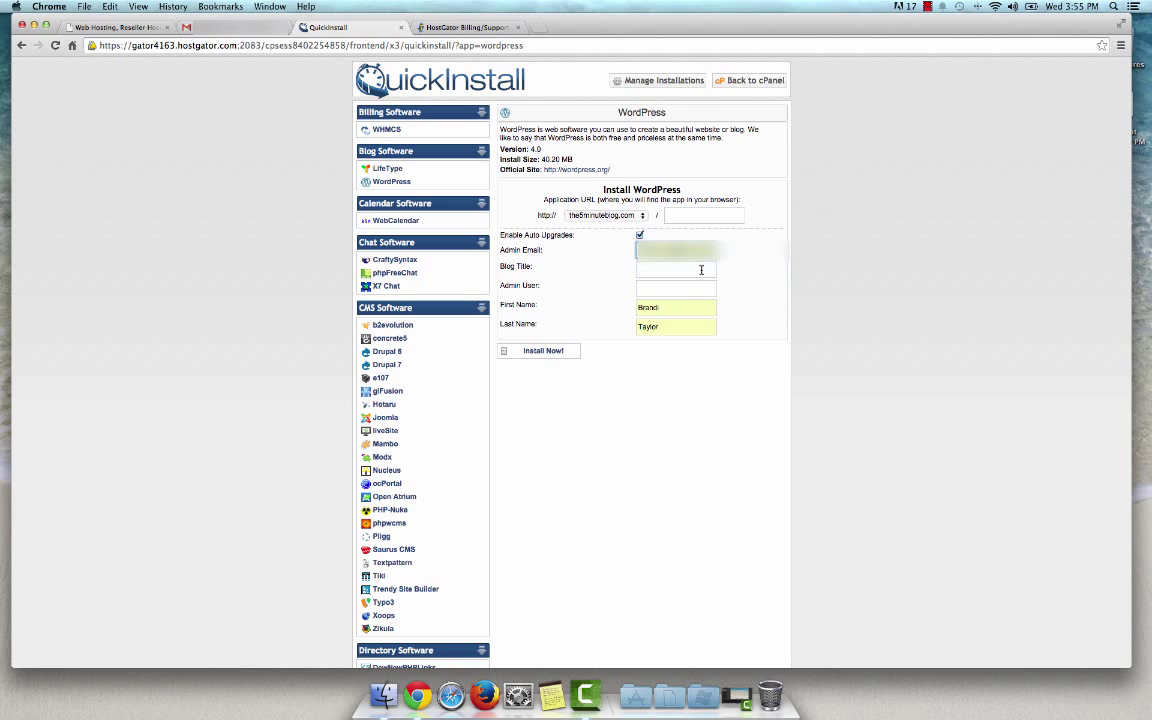
Step: Enter blog title 'The 5 Minute Blog' and admin username 'admin'
left_click(703, 268)
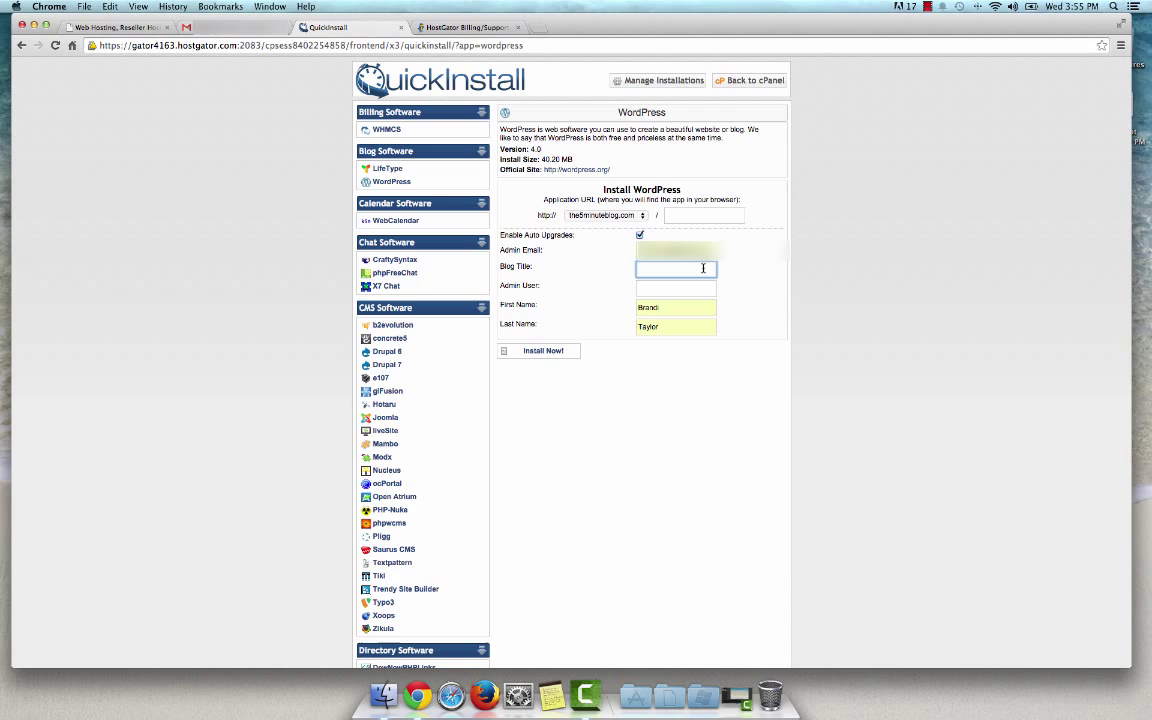
type("The 5 Minute Blog")
left_click(680, 286)
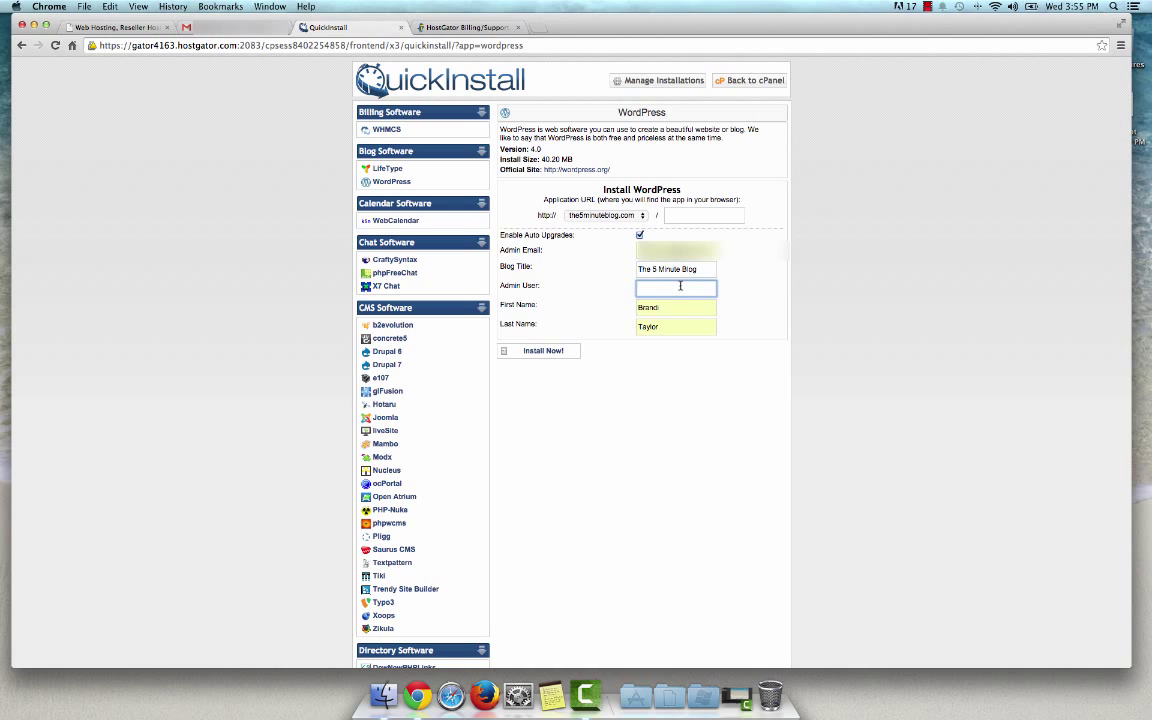
type("admin")
Step: Install WordPress on the5minuteblog.com and select the generated admin password
left_click(552, 352)
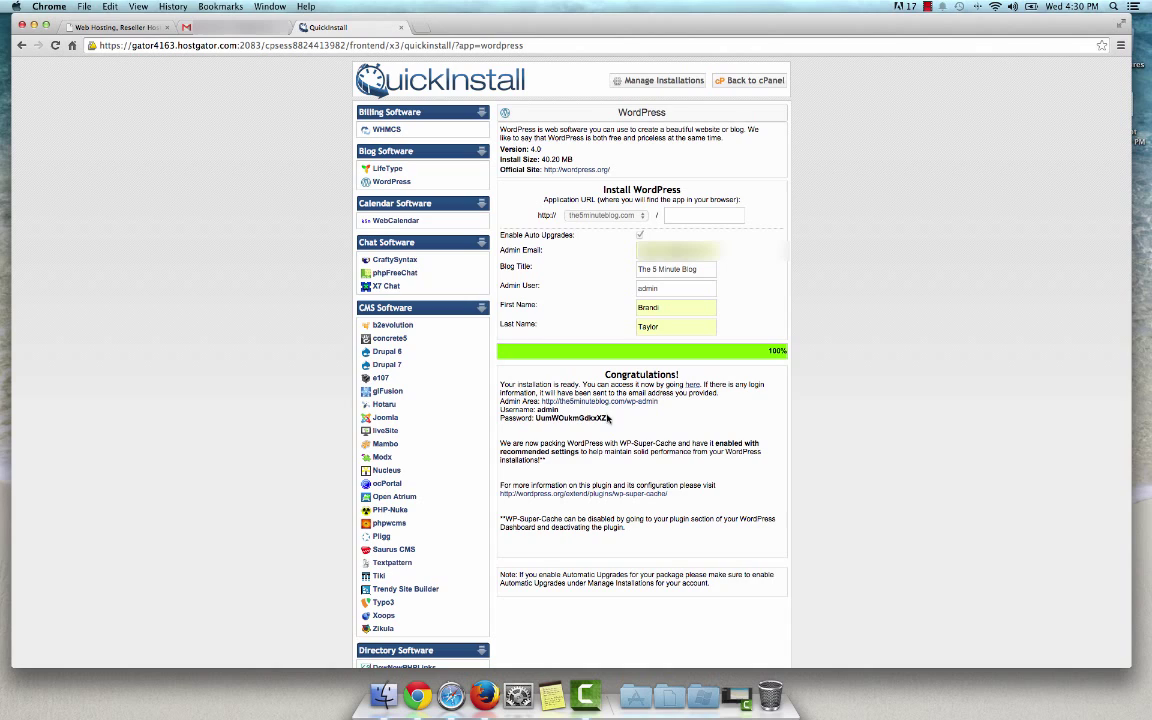
left_click_drag(608, 419, 536, 418)
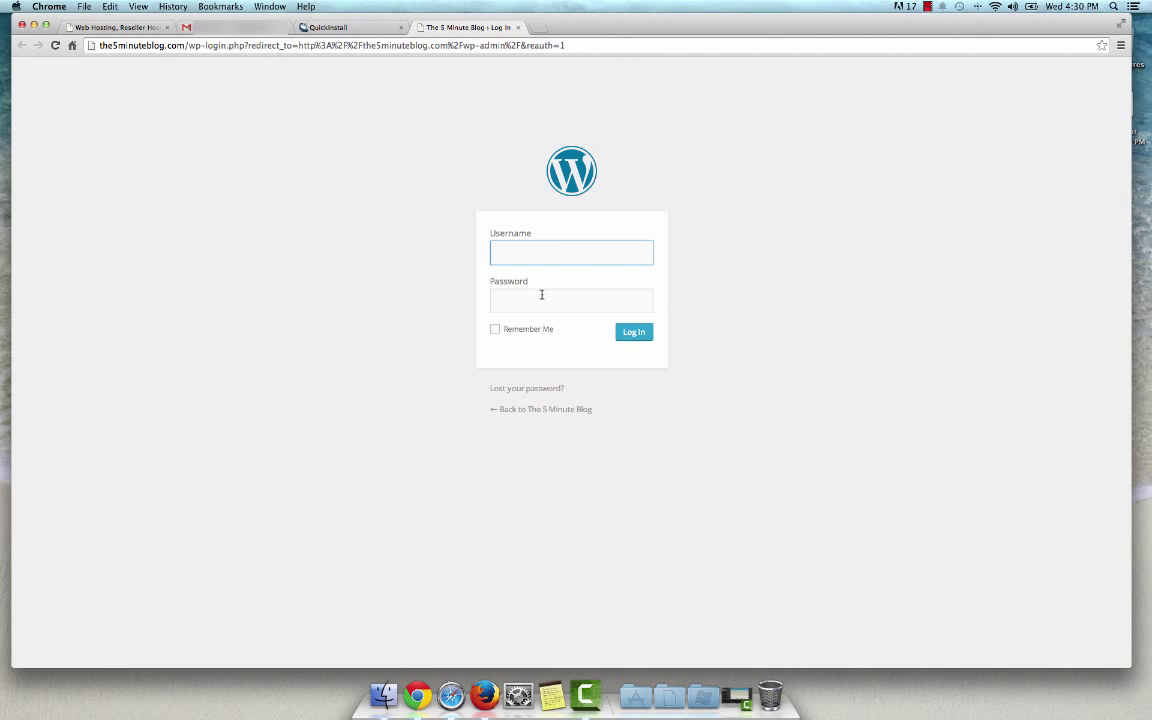
Step: Log in to wp-admin as 'admin' using the pasted generated password
type("admin")
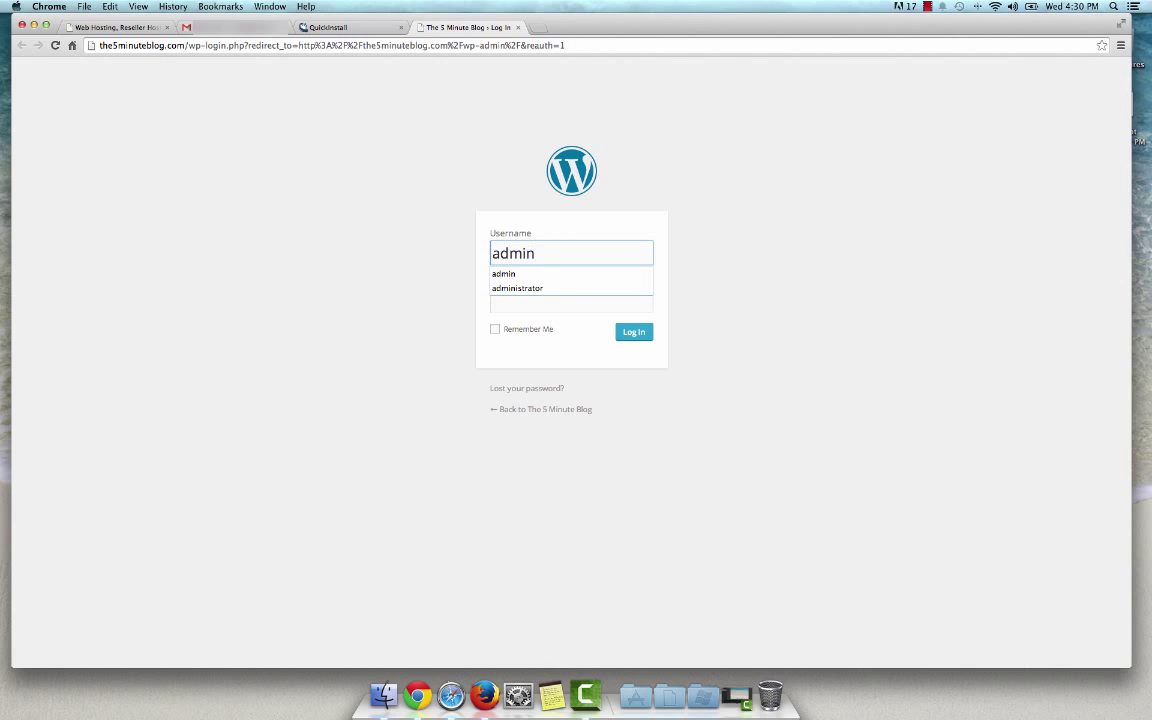
left_click(571, 300)
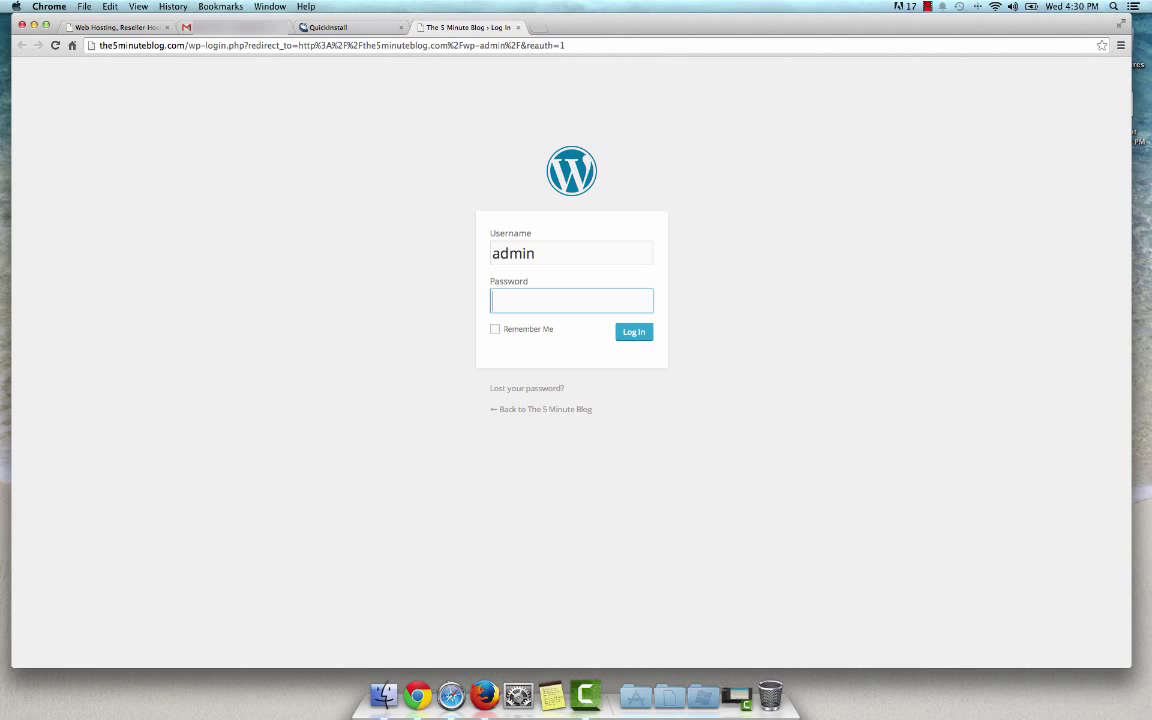
key("super+v")
left_click(634, 334)
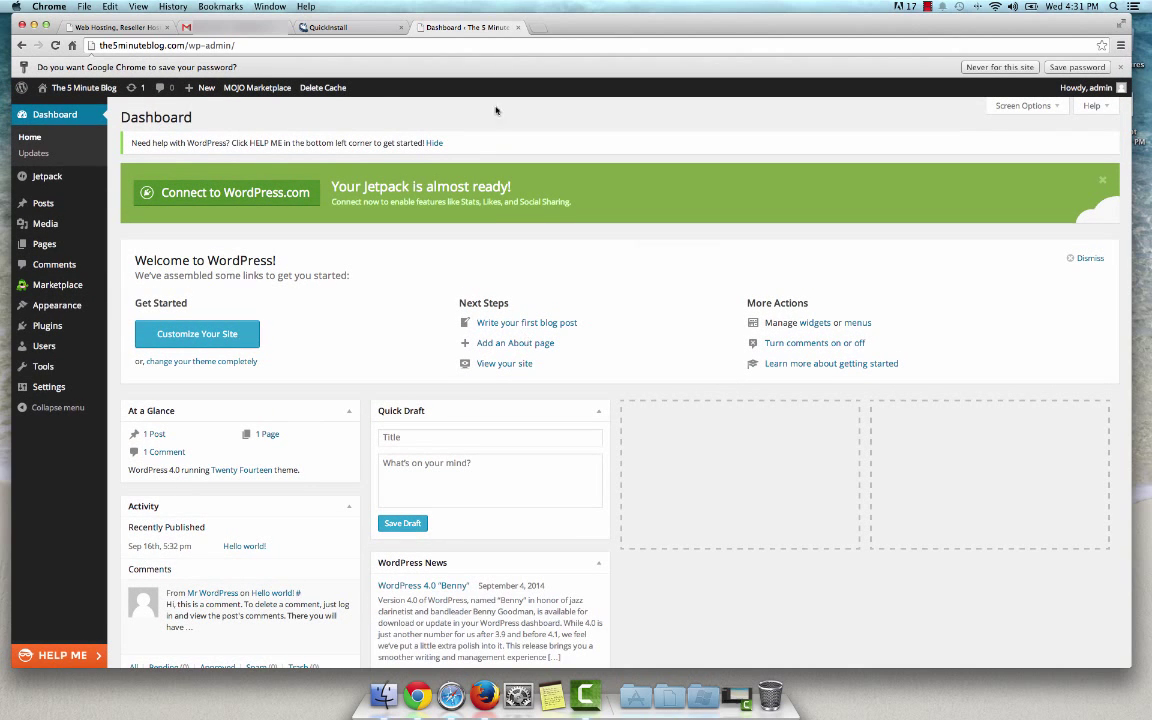
Step: Choose Never for this site on Chrome's save-password bar
left_click(998, 67)
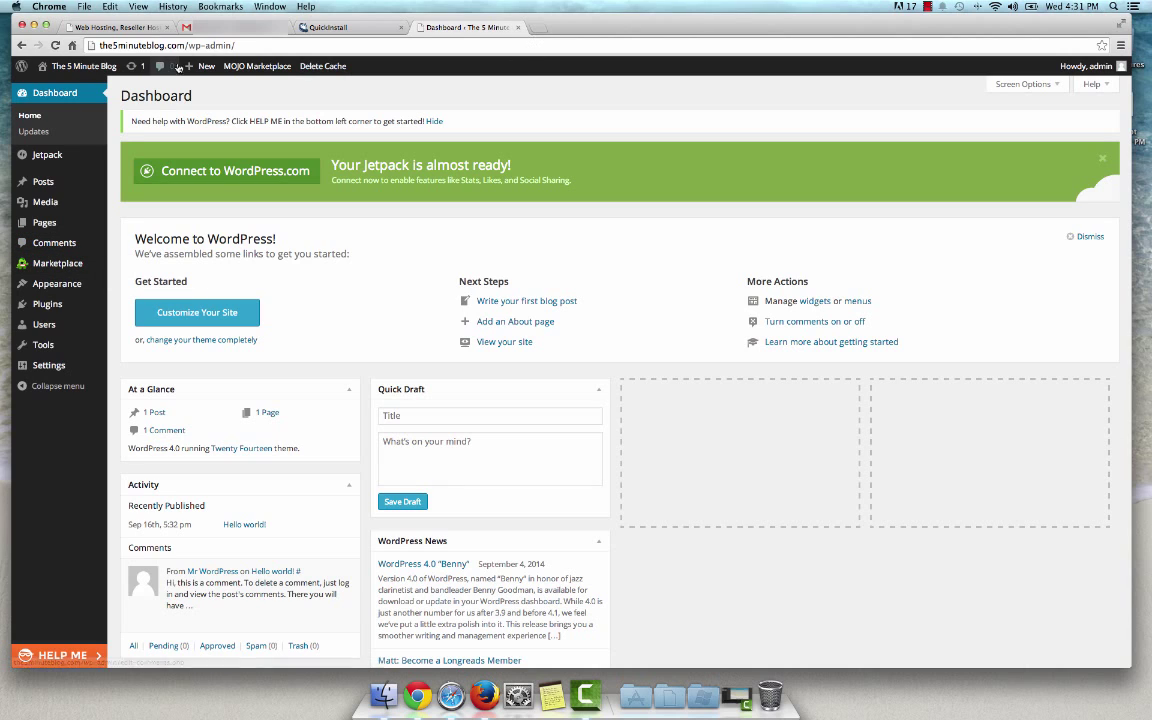
mouse_move(78, 65)
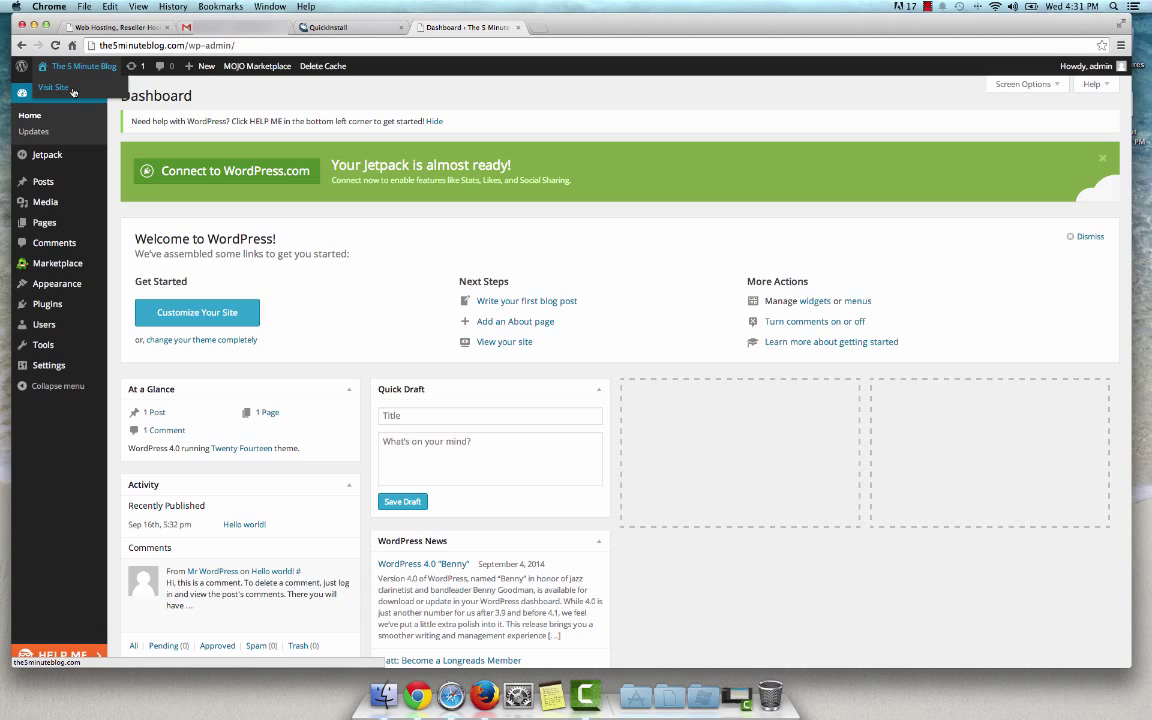
left_click(60, 88)
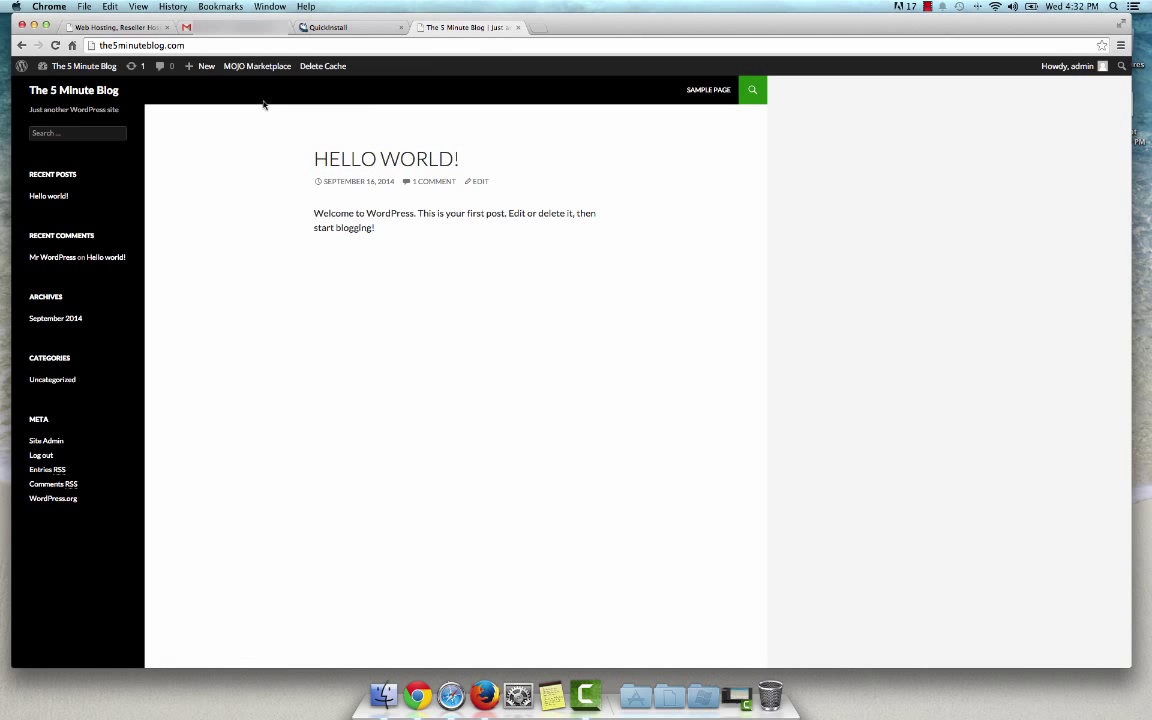
left_click(90, 66)
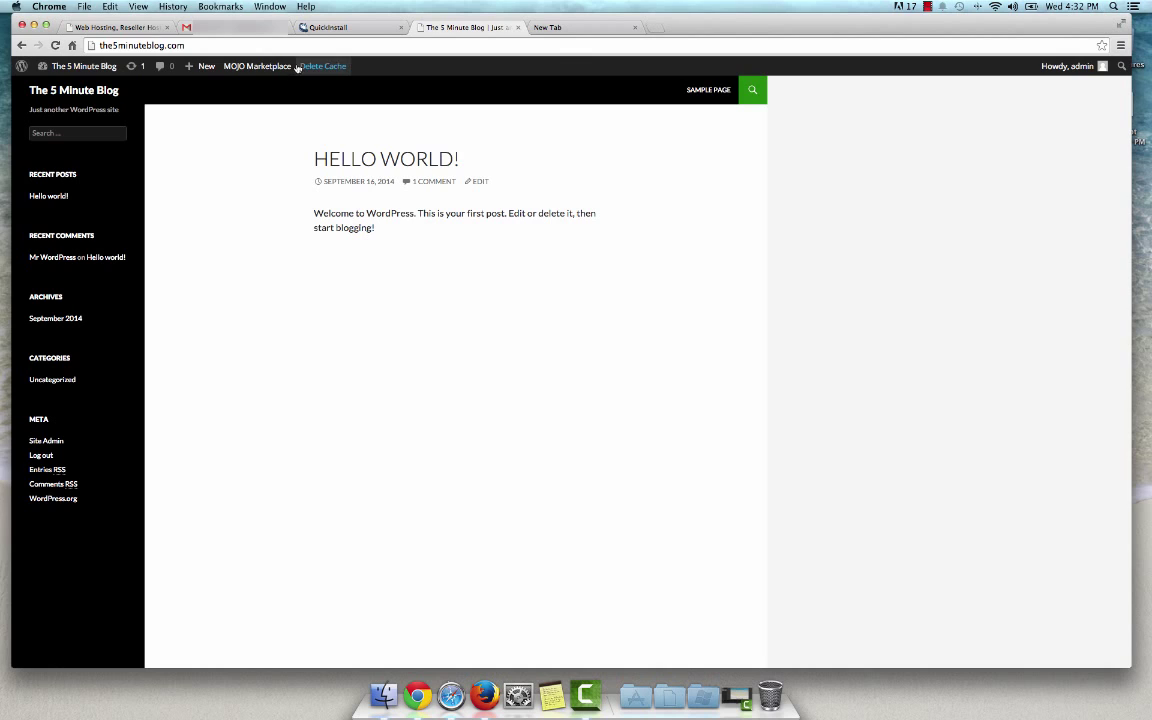
left_click(100, 70)
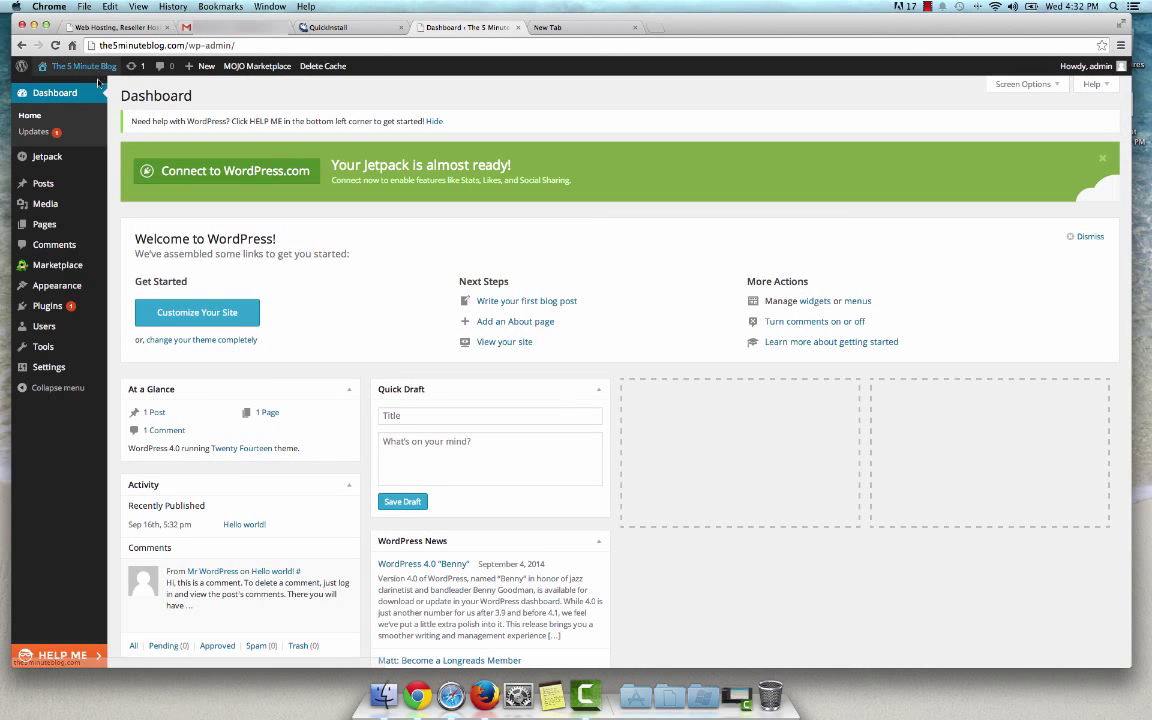
Step: Go to Plugins > Add New in the admin sidebar
mouse_move(37, 306)
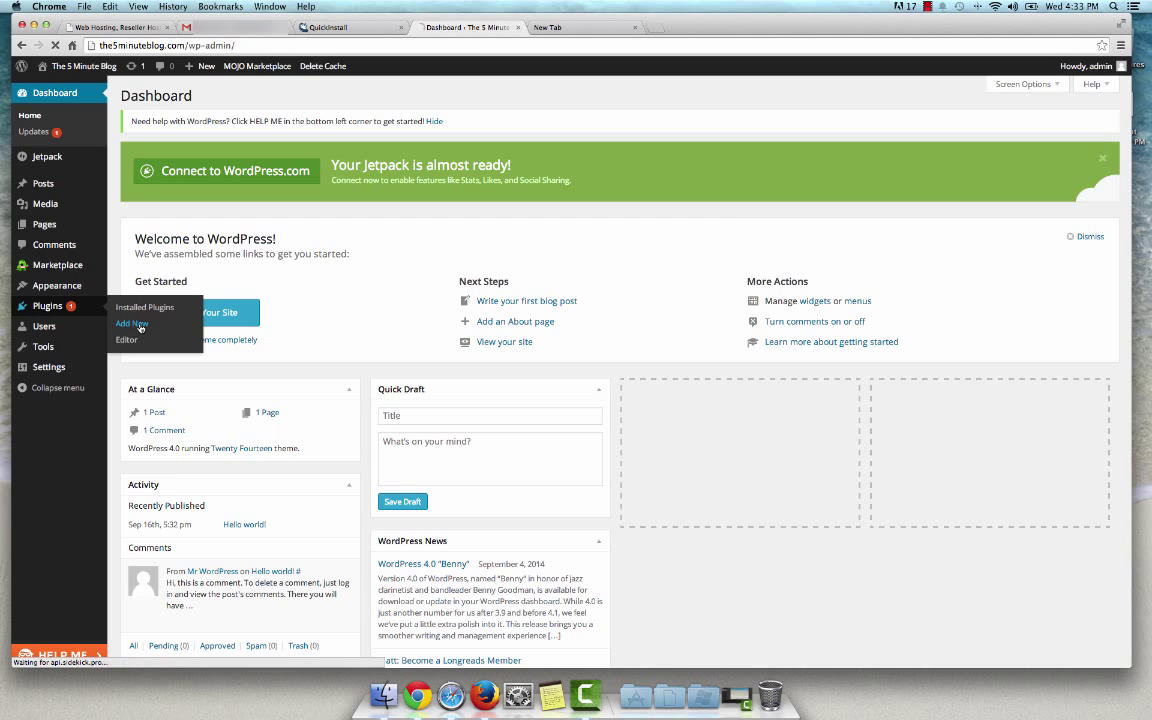
left_click(139, 326)
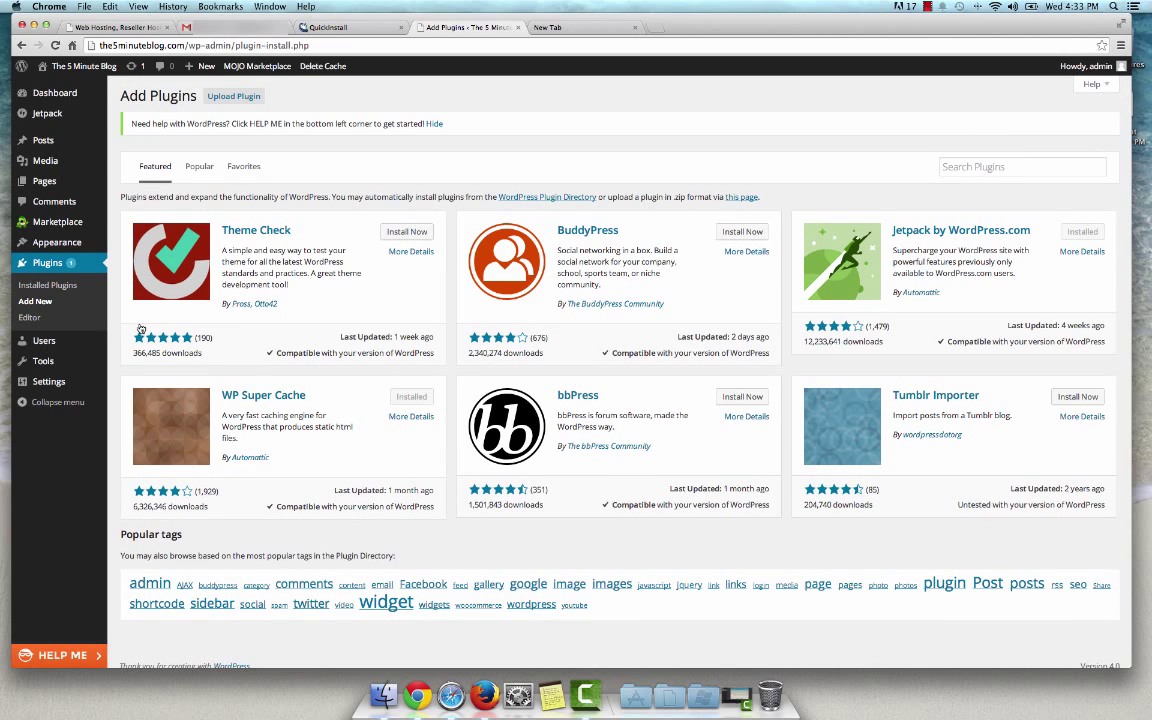
Step: Search plugins for 'SEO Yoast' and install WordPress SEO by Yoast 1.6.3
left_click(984, 167)
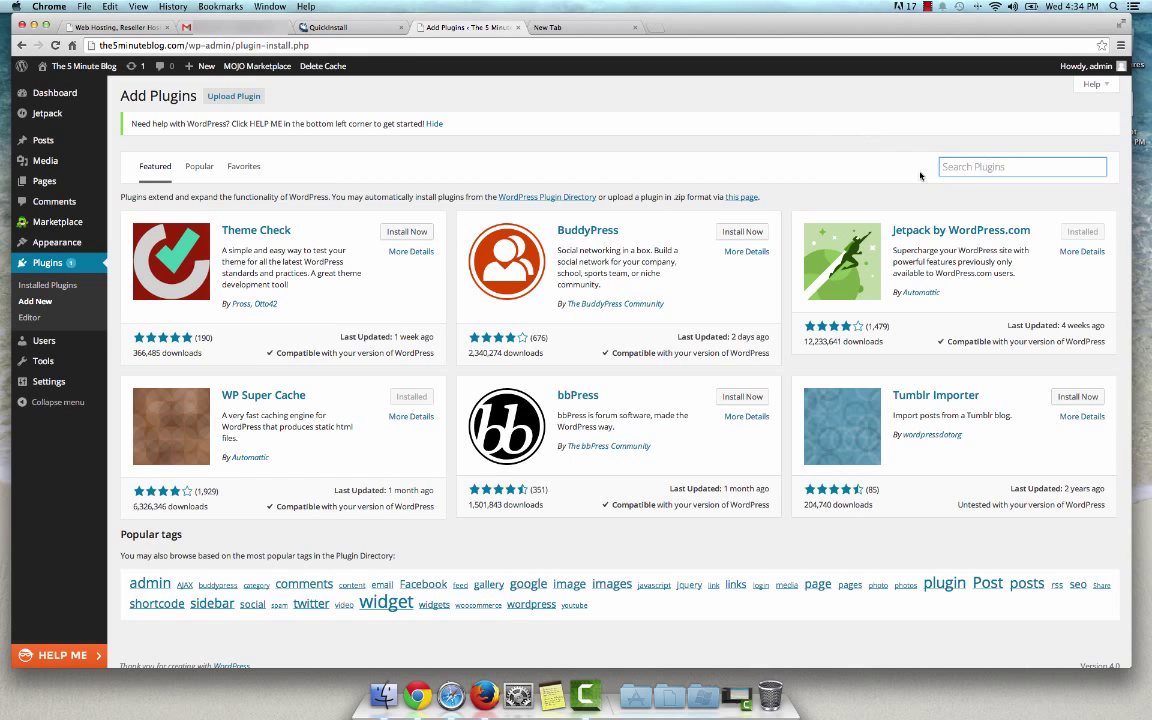
type("SEO Yoast")
key("Return")
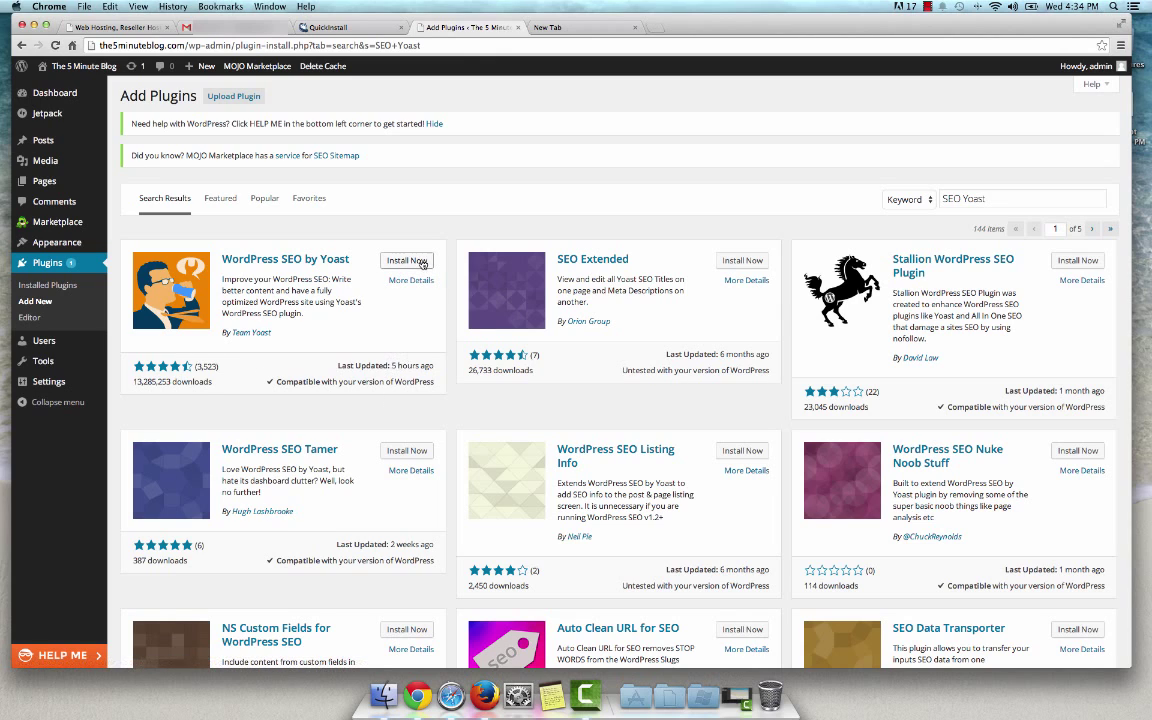
left_click(420, 262)
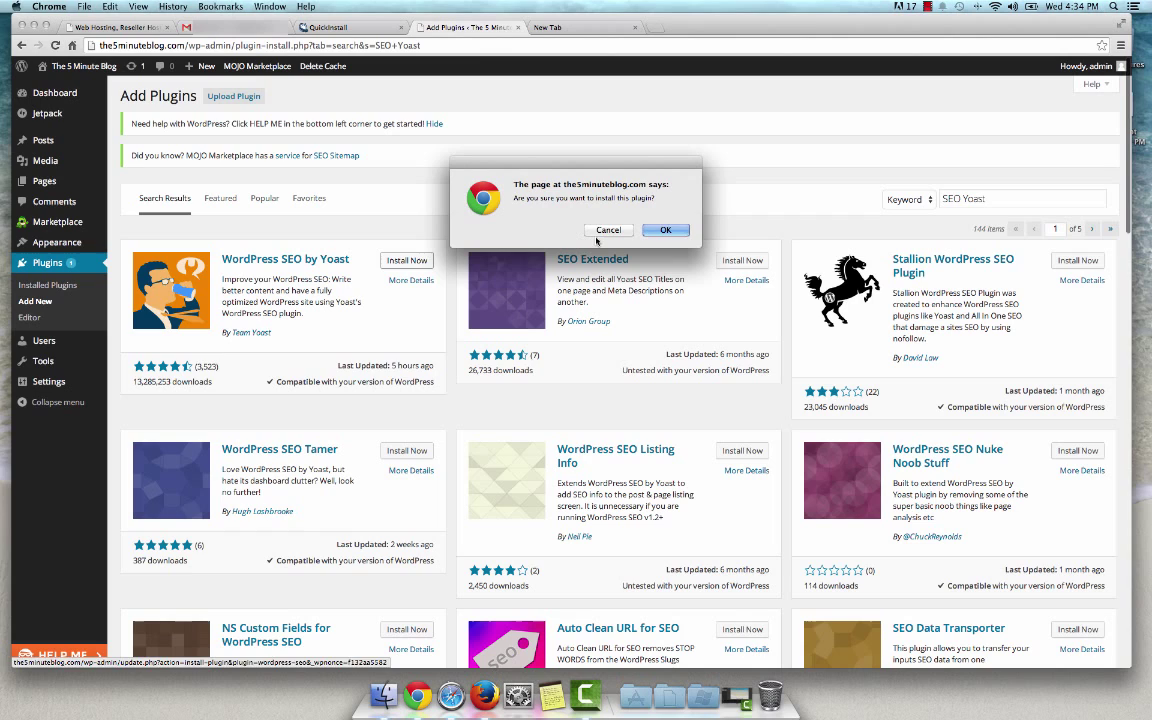
left_click(670, 231)
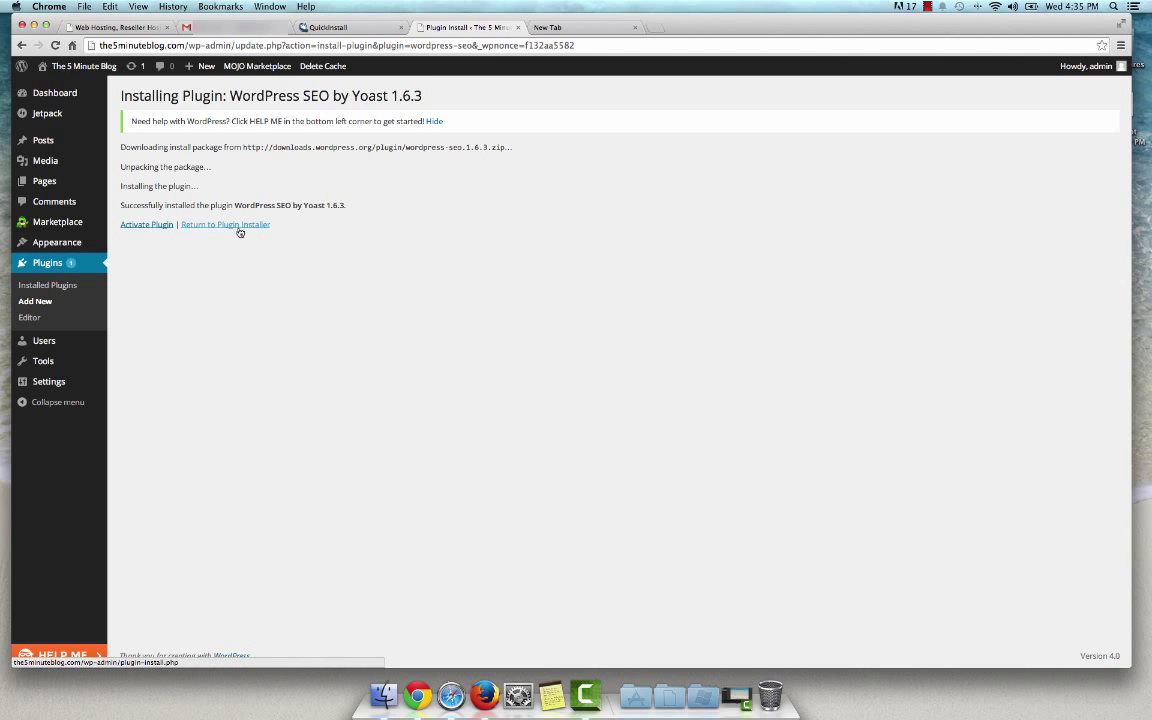
Step: Activate the Yoast plugin and open SEO > Dashboard to its General Settings
left_click(148, 225)
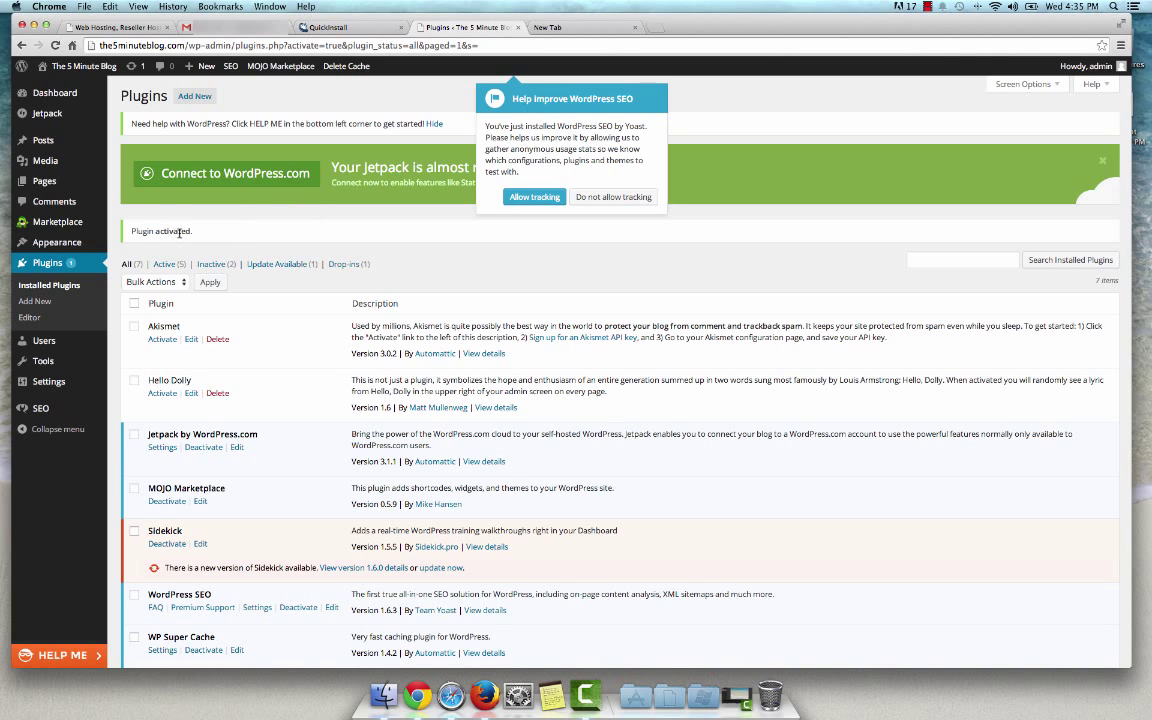
scroll(145, 449, "down", 2)
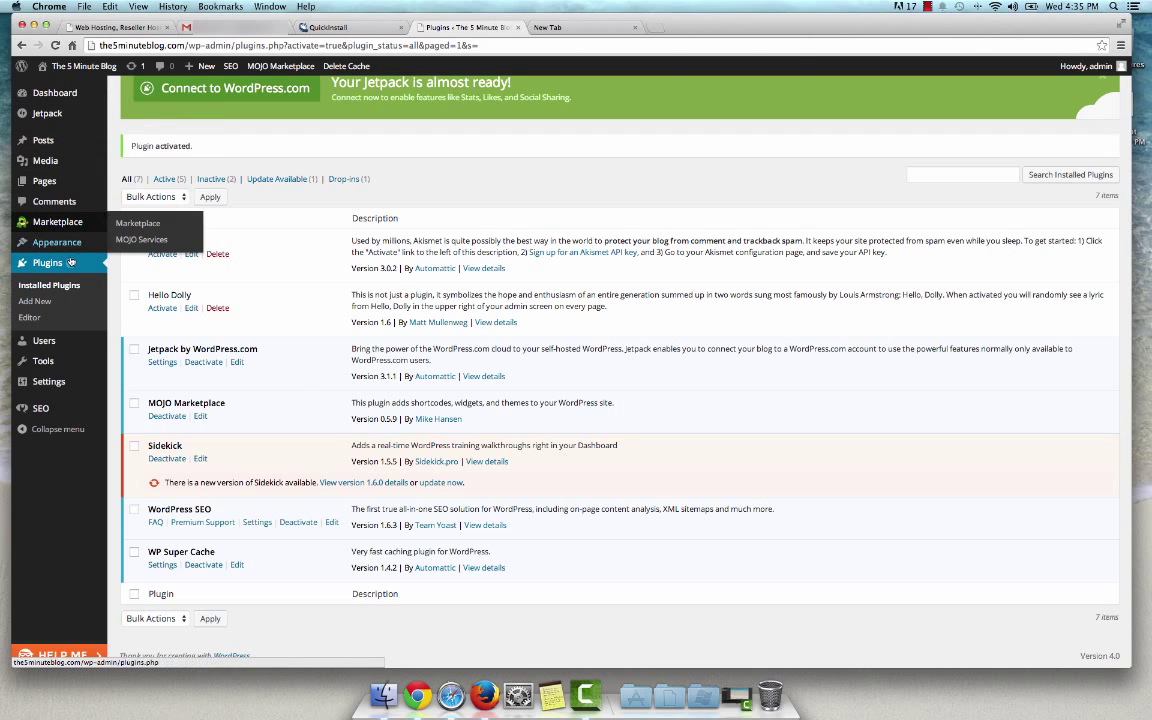
mouse_move(60, 342)
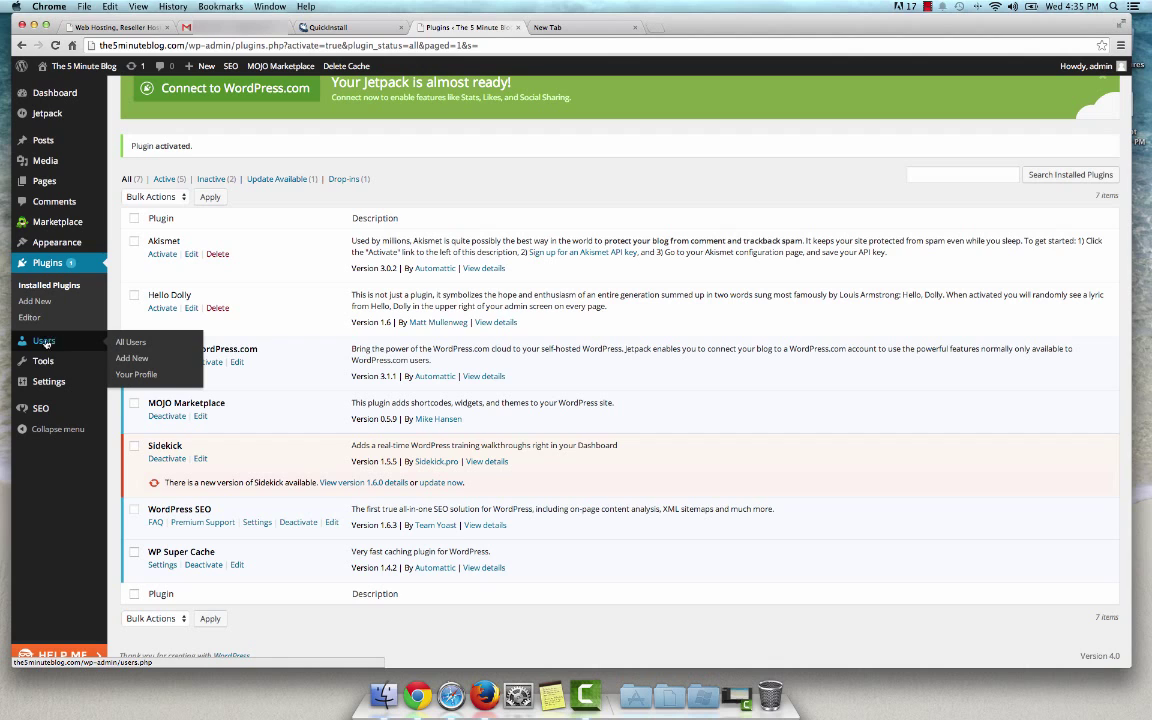
mouse_move(38, 410)
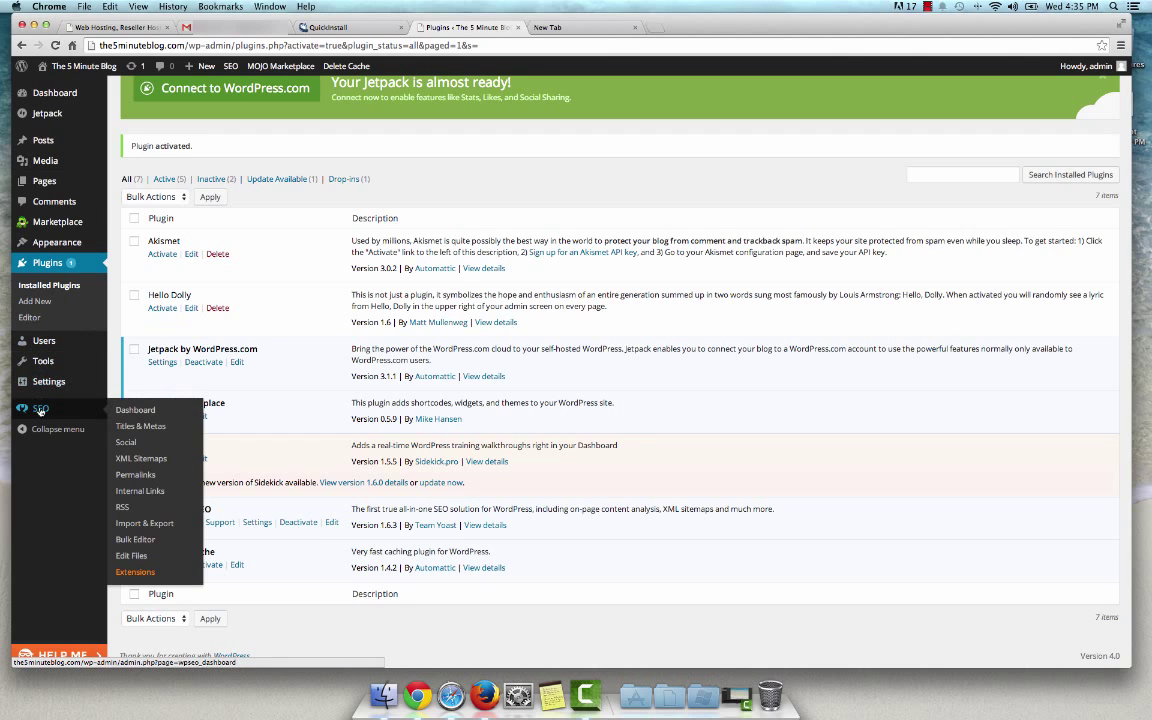
left_click(41, 410)
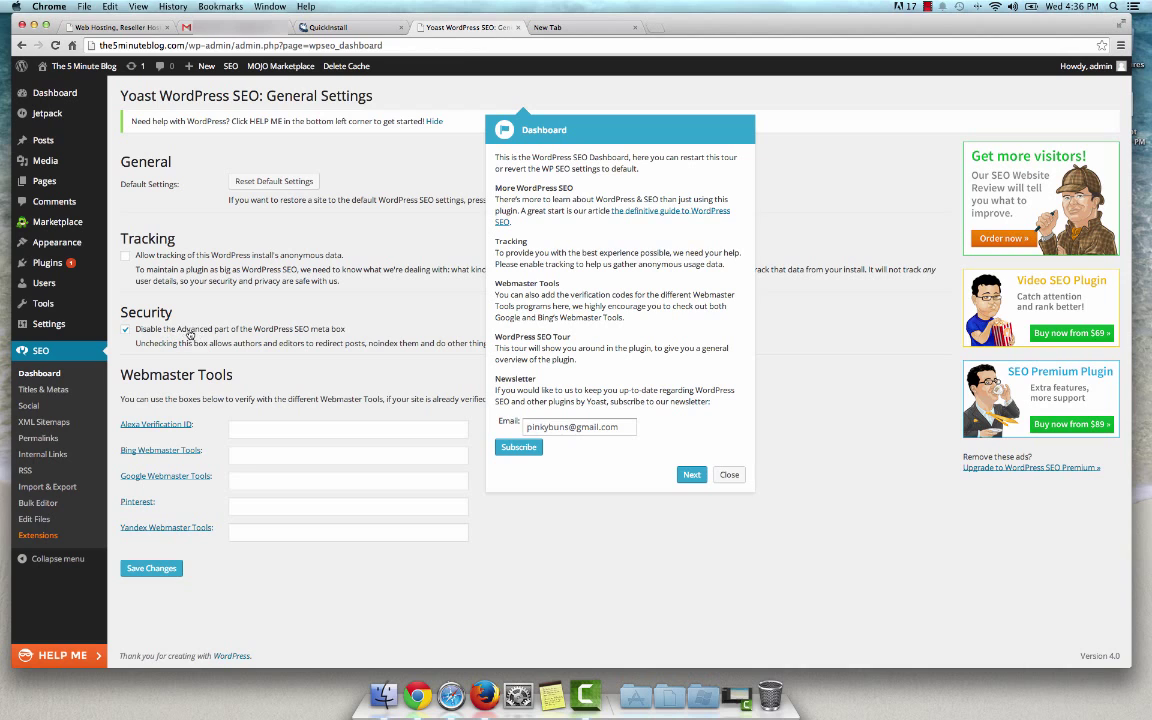
Step: Open Yoast's Titles & Metas settings page and scroll through its options
left_click(64, 393)
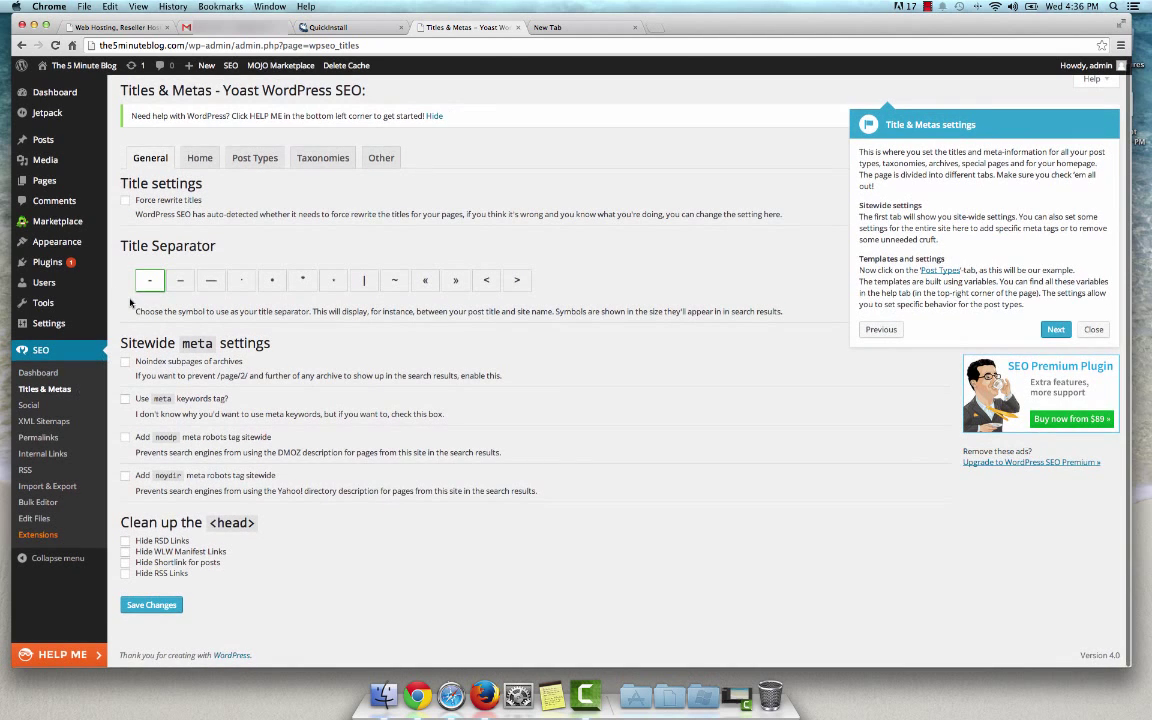
scroll(188, 215, "down", 1)
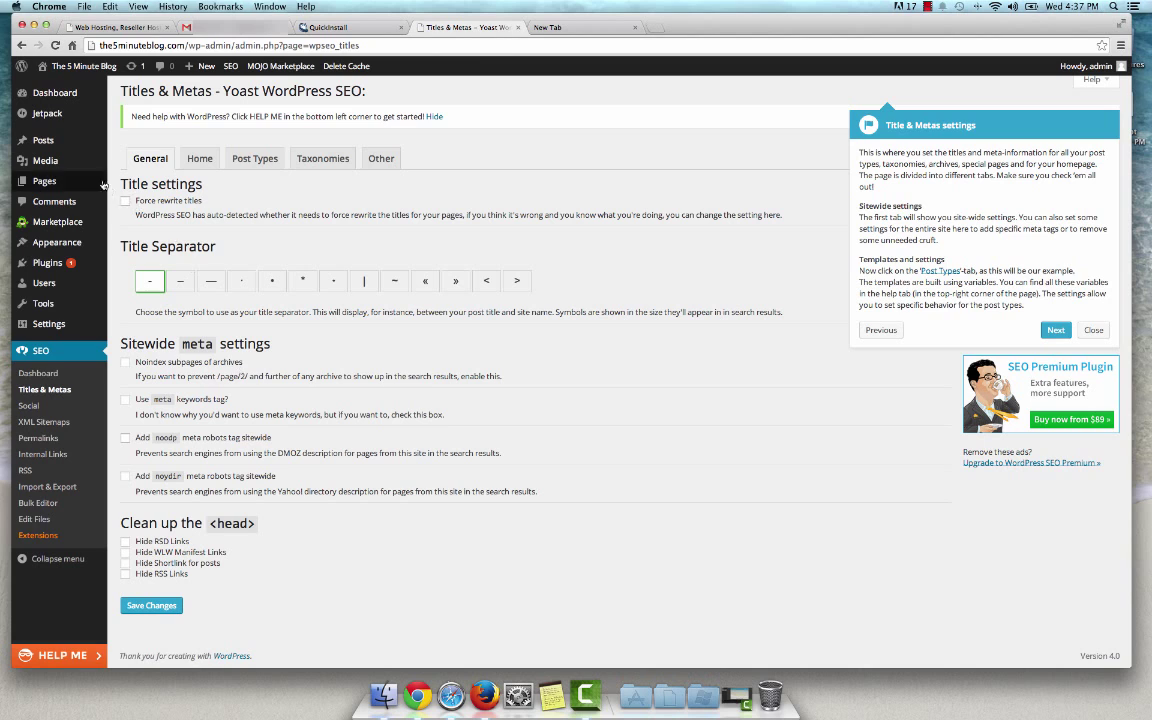
Step: Go to All Posts and start a new post with Add New
left_click(54, 142)
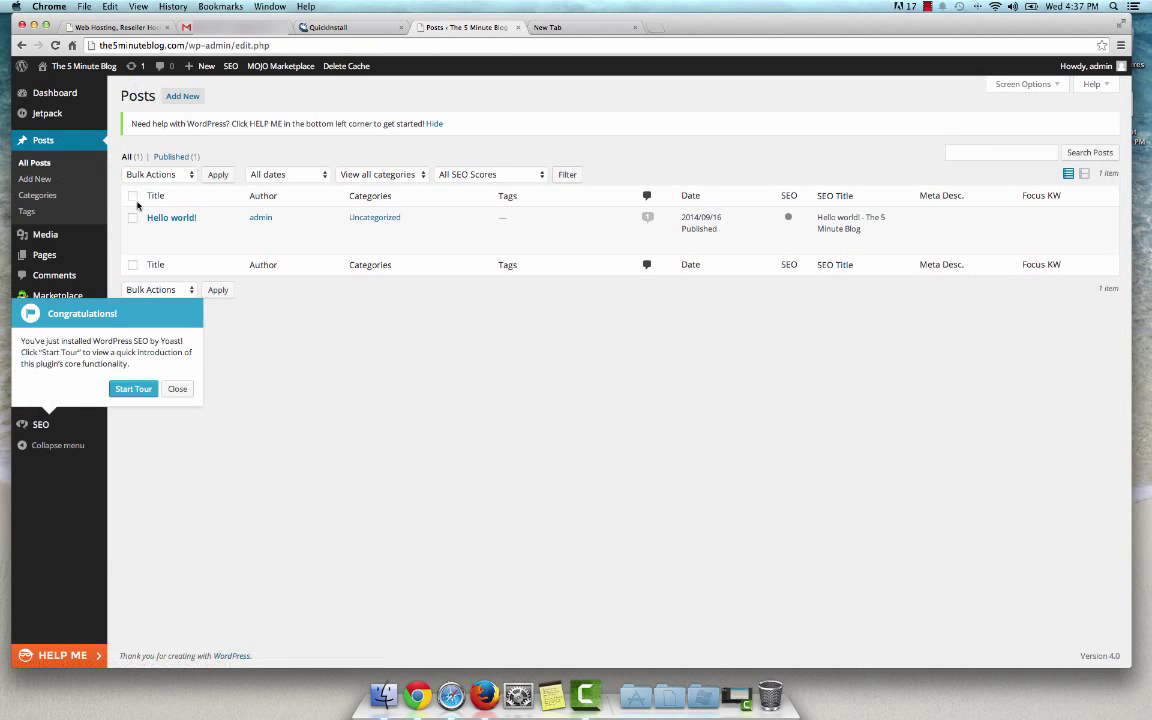
mouse_move(152, 214)
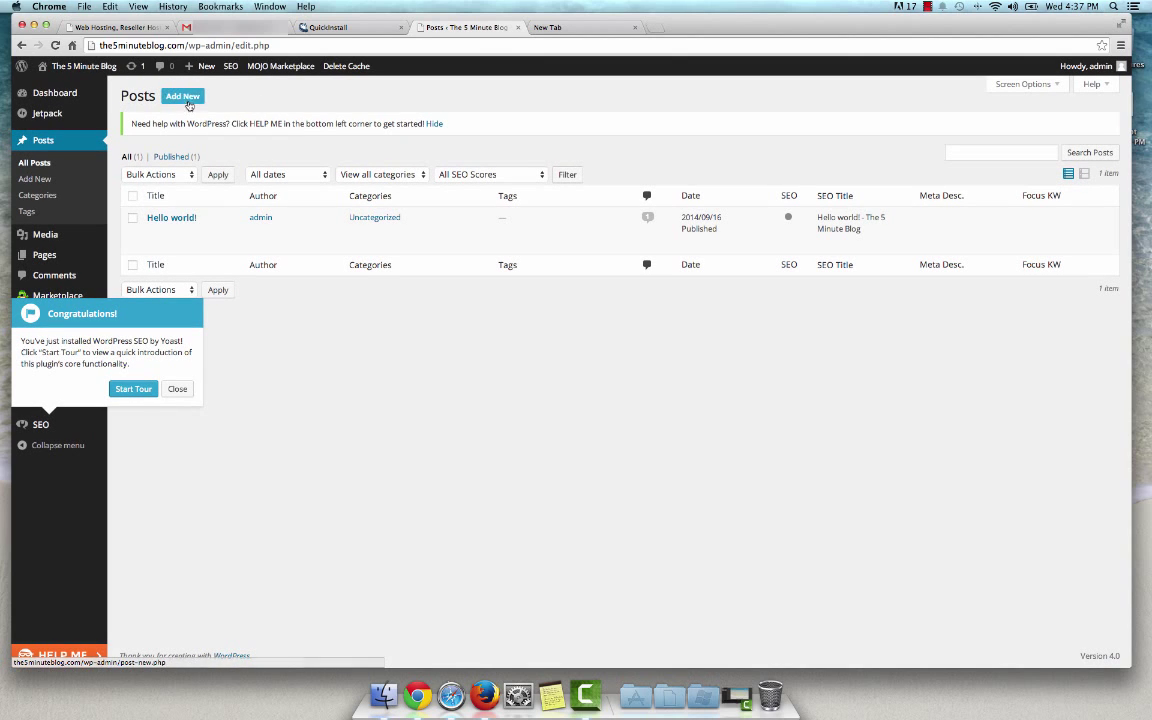
left_click(186, 97)
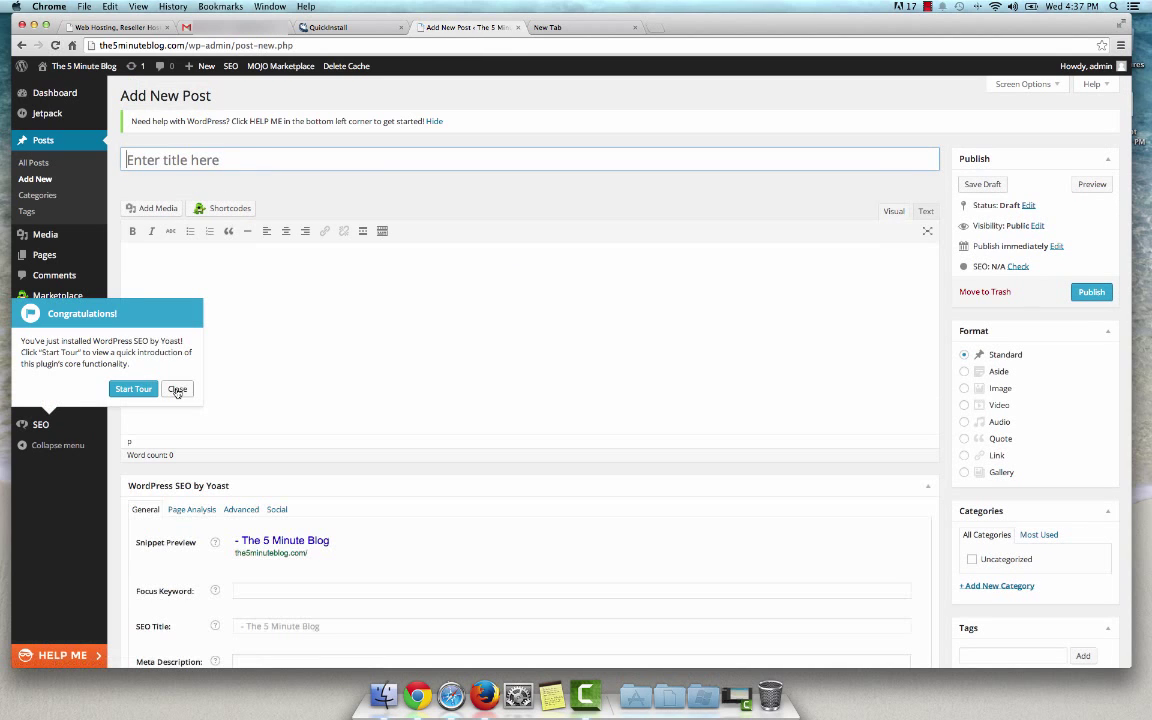
Step: Dismiss the welcome popup and publish 'test blog post' with body 'This is a test.'
left_click(177, 389)
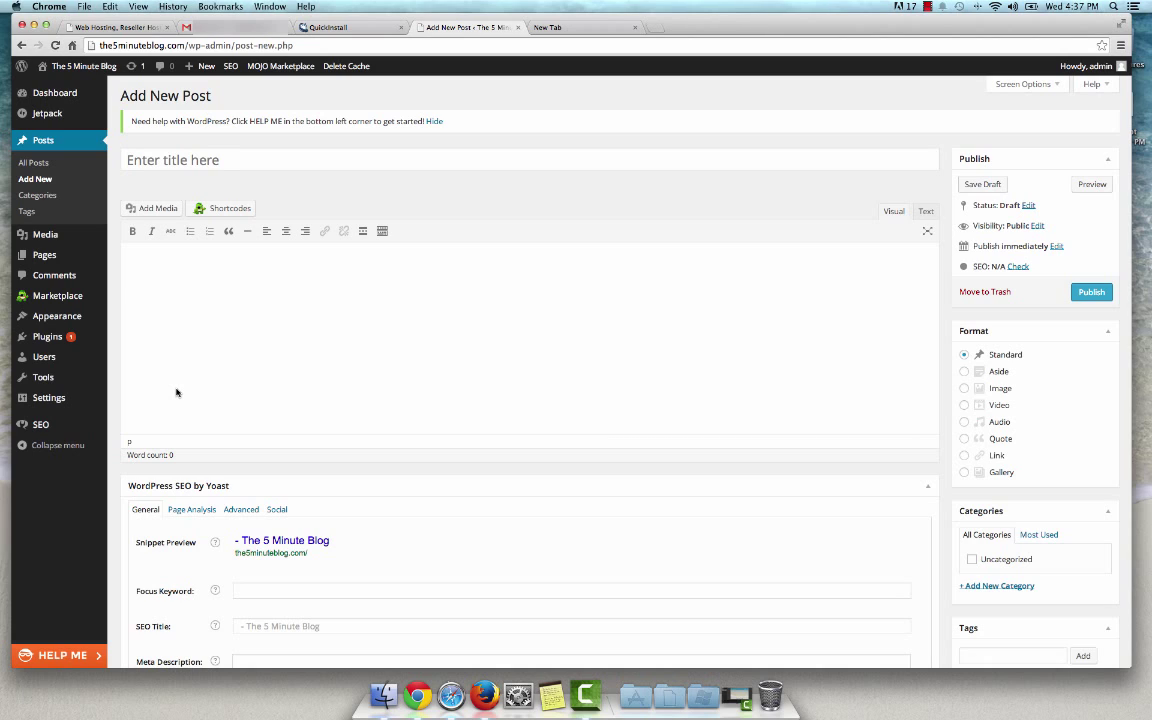
left_click(224, 160)
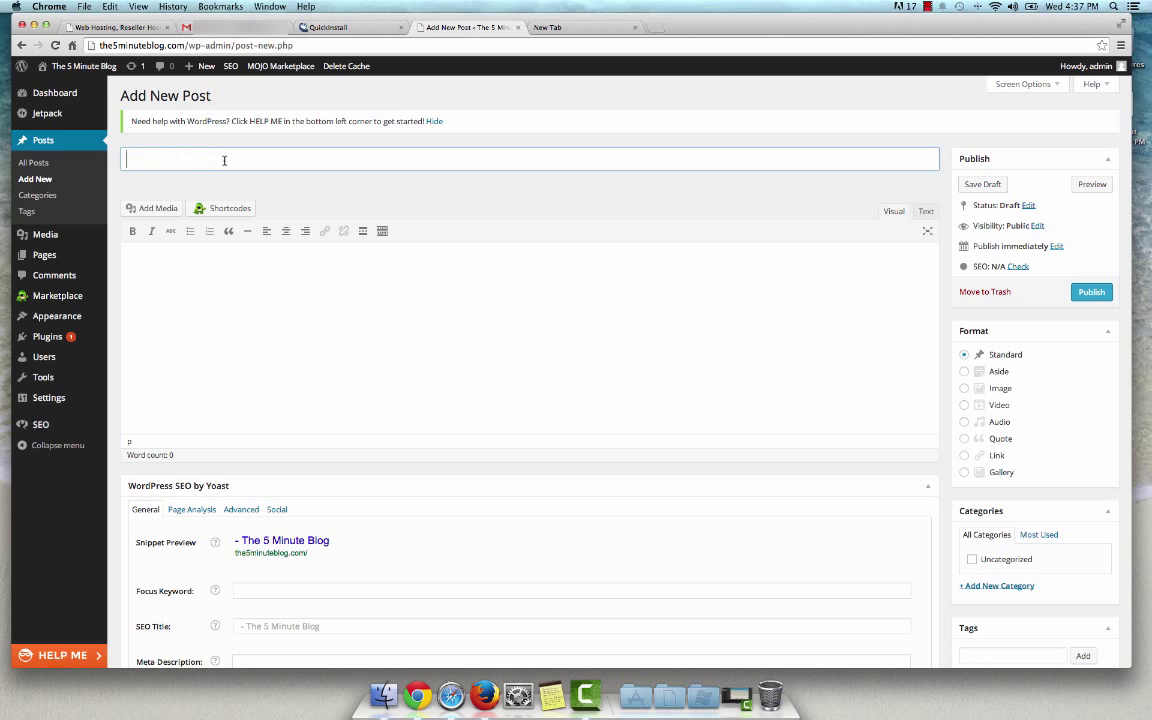
type("test blog ")
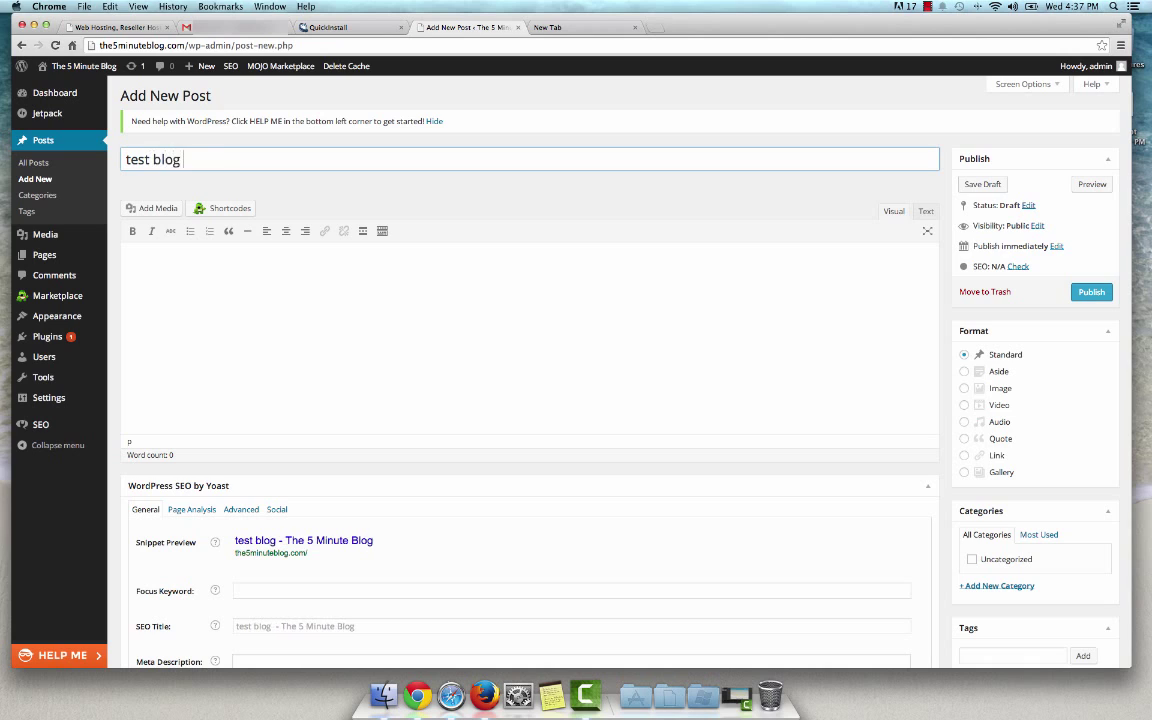
type("post")
left_click(268, 289)
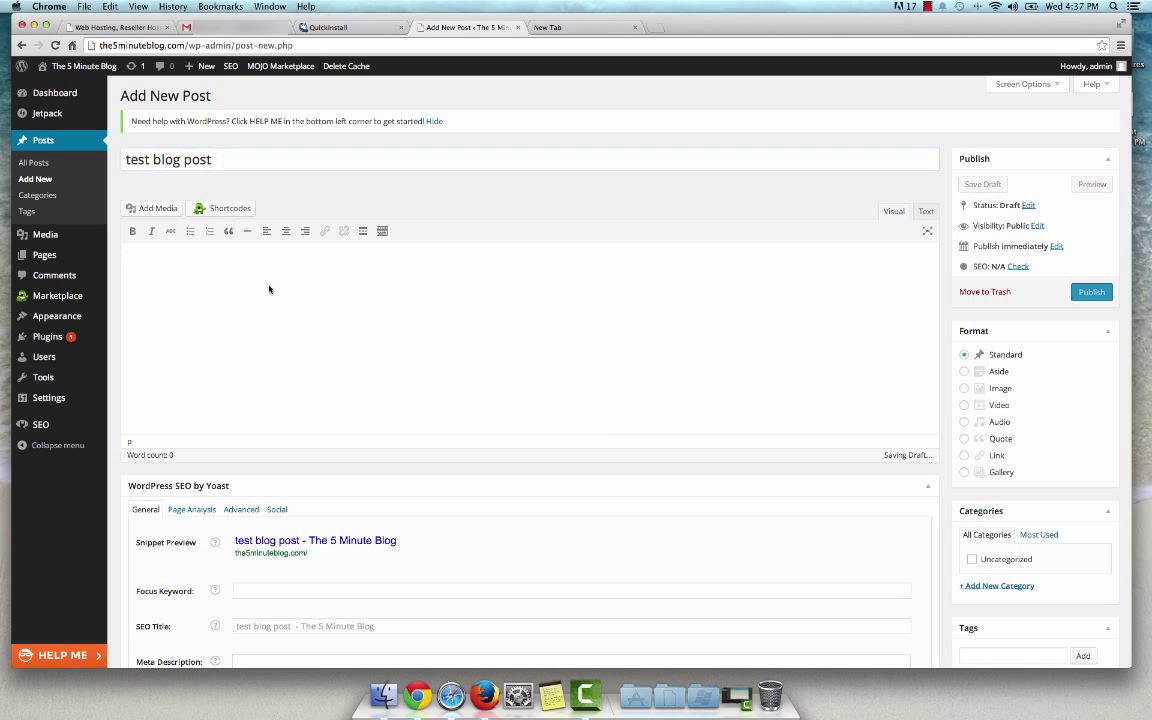
type("This is a test.")
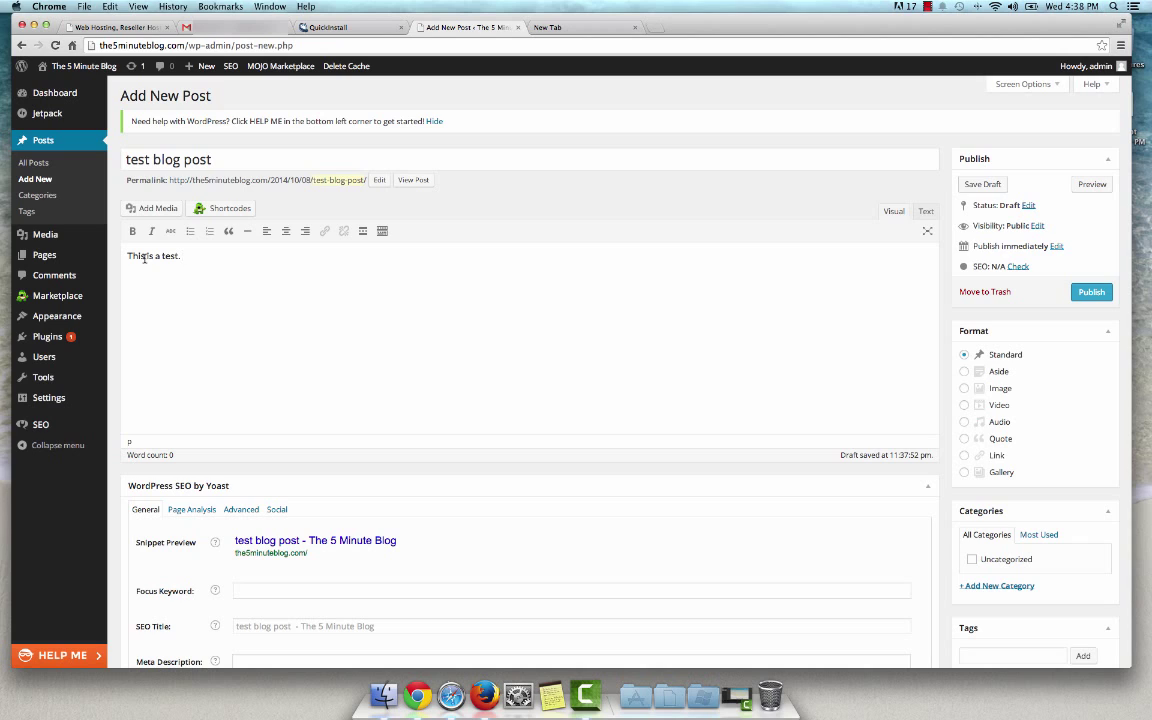
left_click(1086, 293)
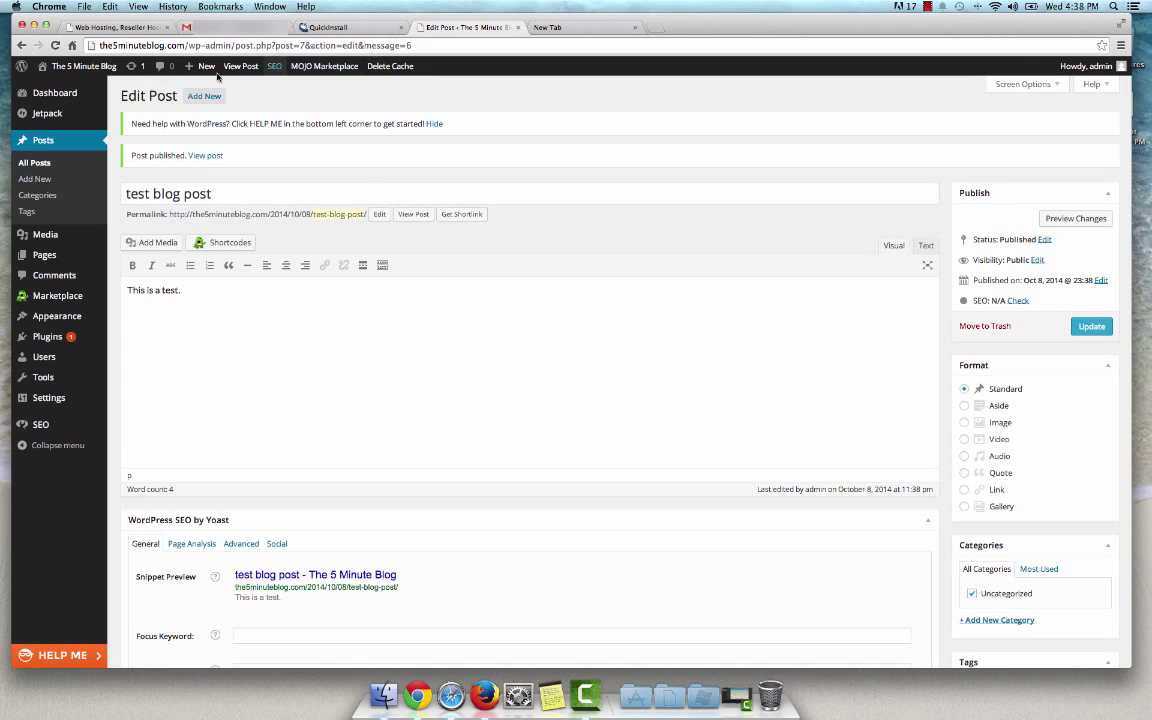
Step: Visit The 5 Minute Blog's live front page from the admin bar
left_click(98, 66)
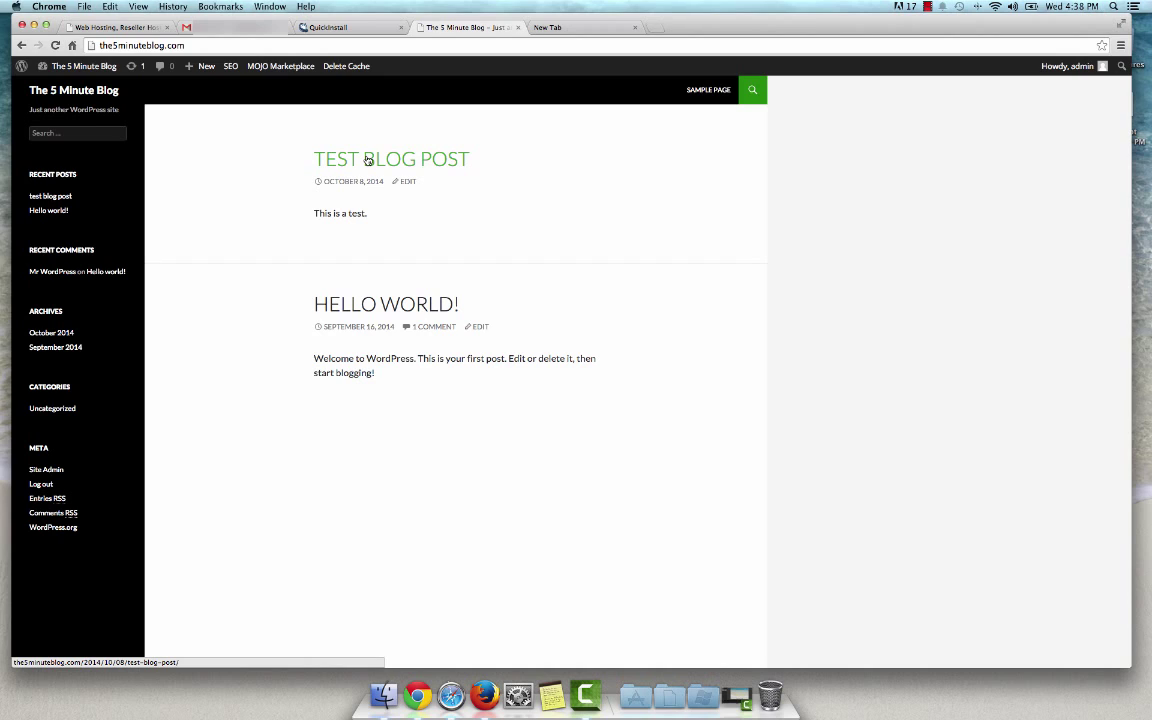
Step: Go via the Dashboard to the Posts list and open 'test blog post' for editing
left_click(88, 66)
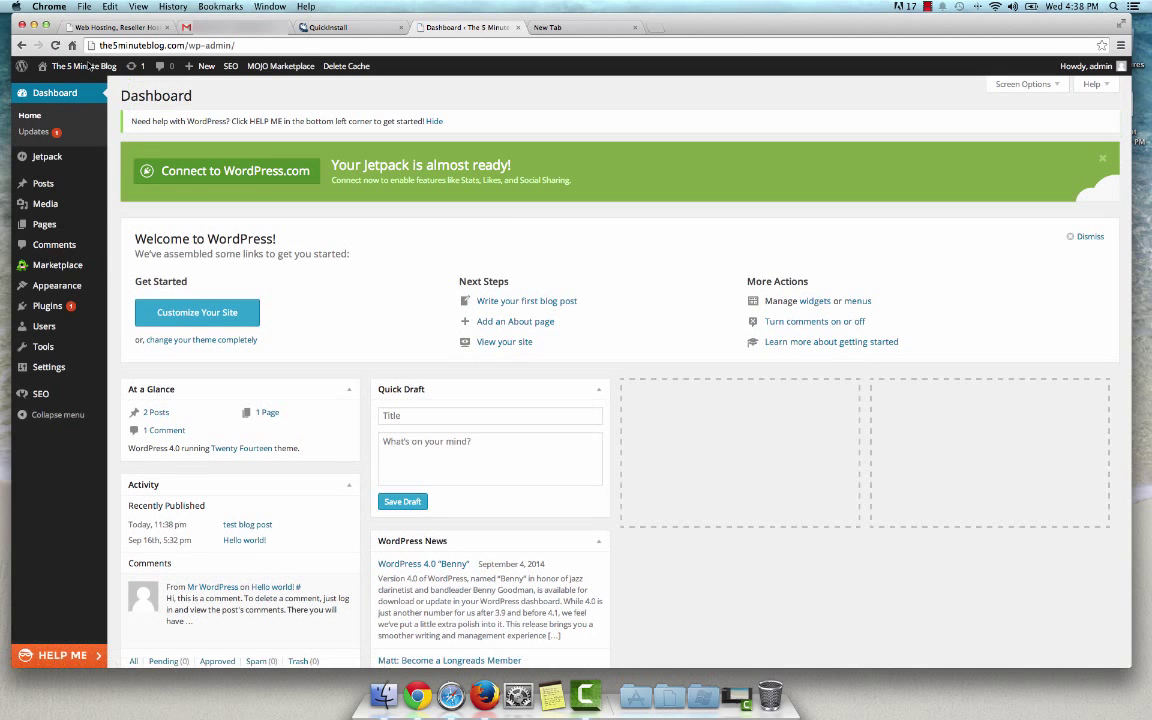
left_click(45, 185)
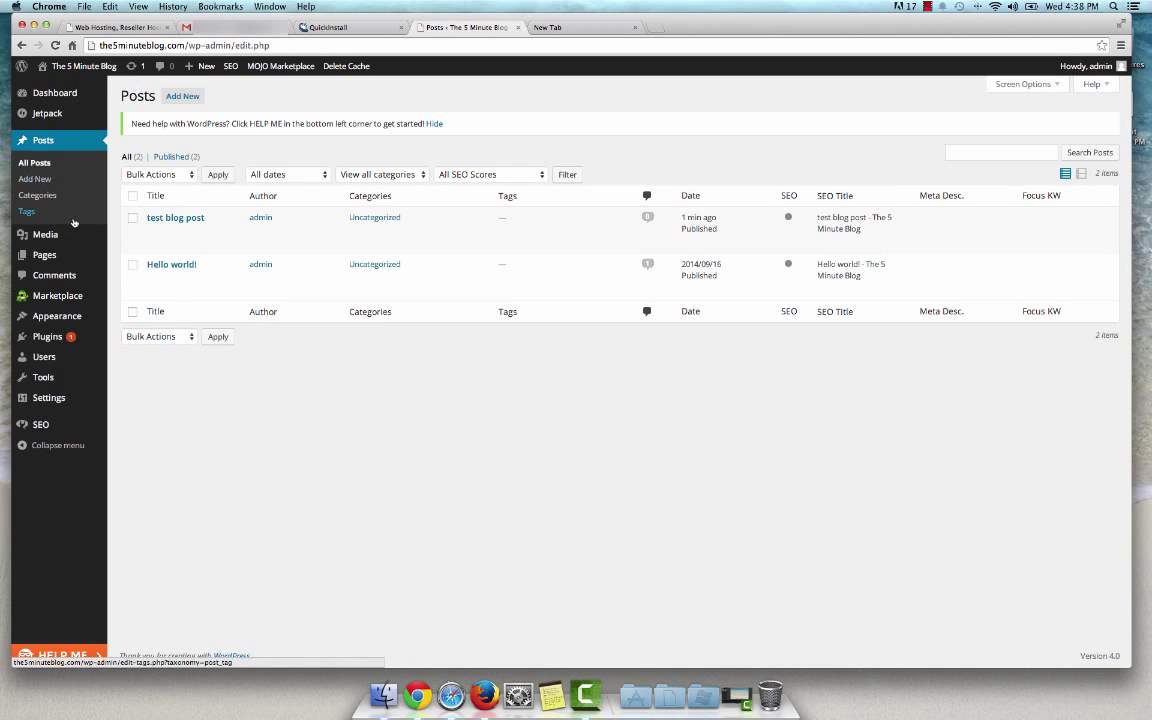
left_click(168, 219)
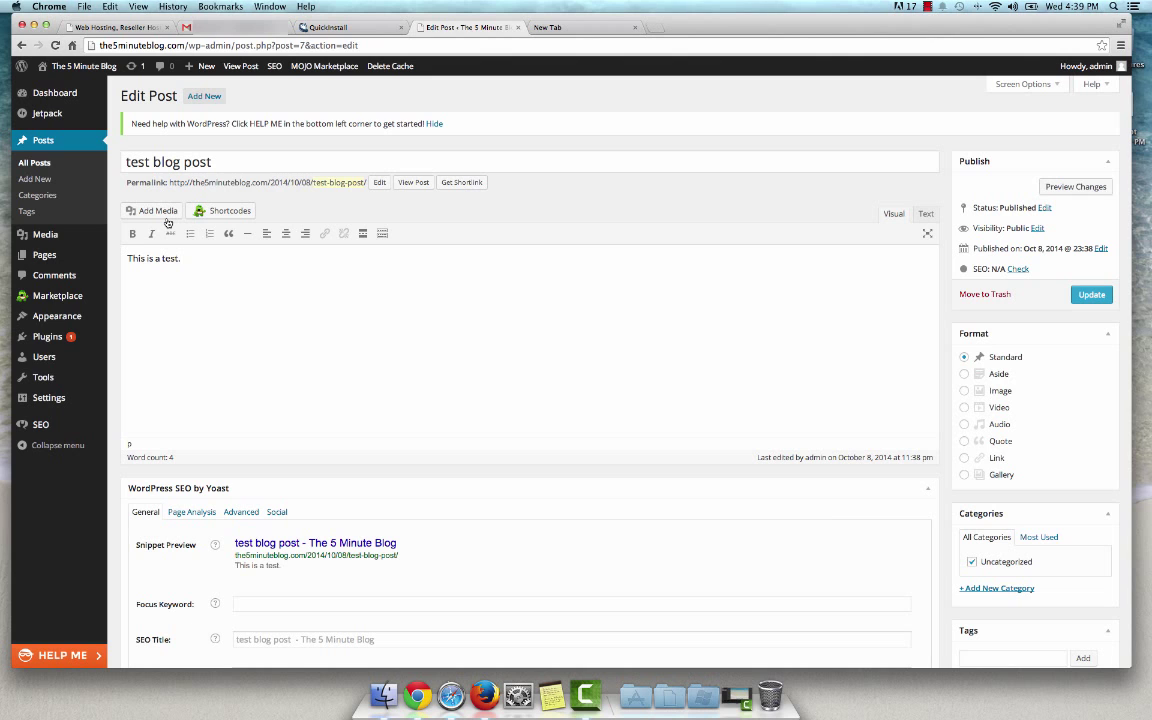
scroll(185, 270, "down", 5)
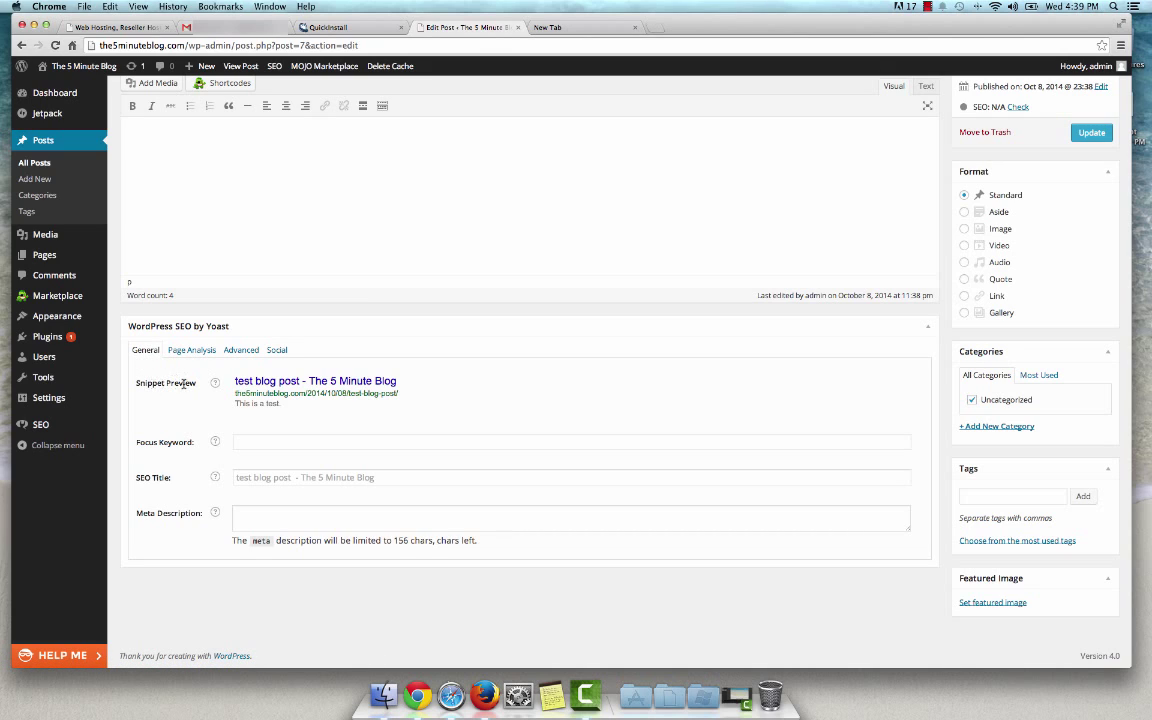
mouse_move(215, 387)
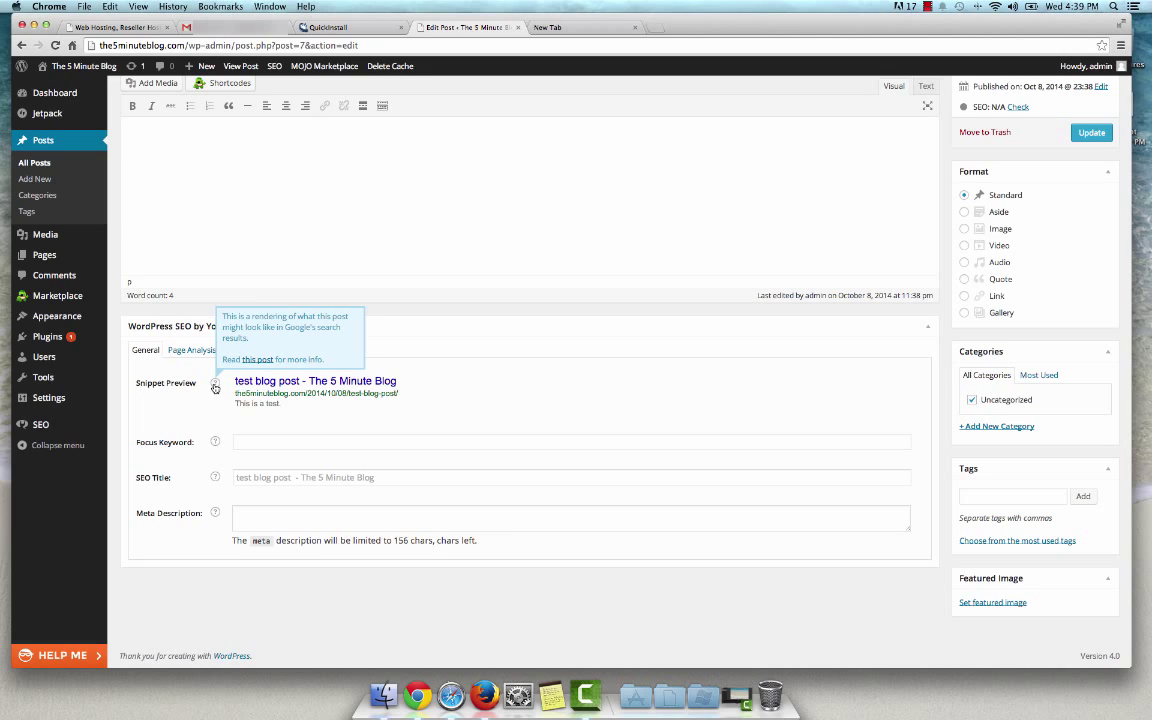
scroll(214, 386, "up", 1)
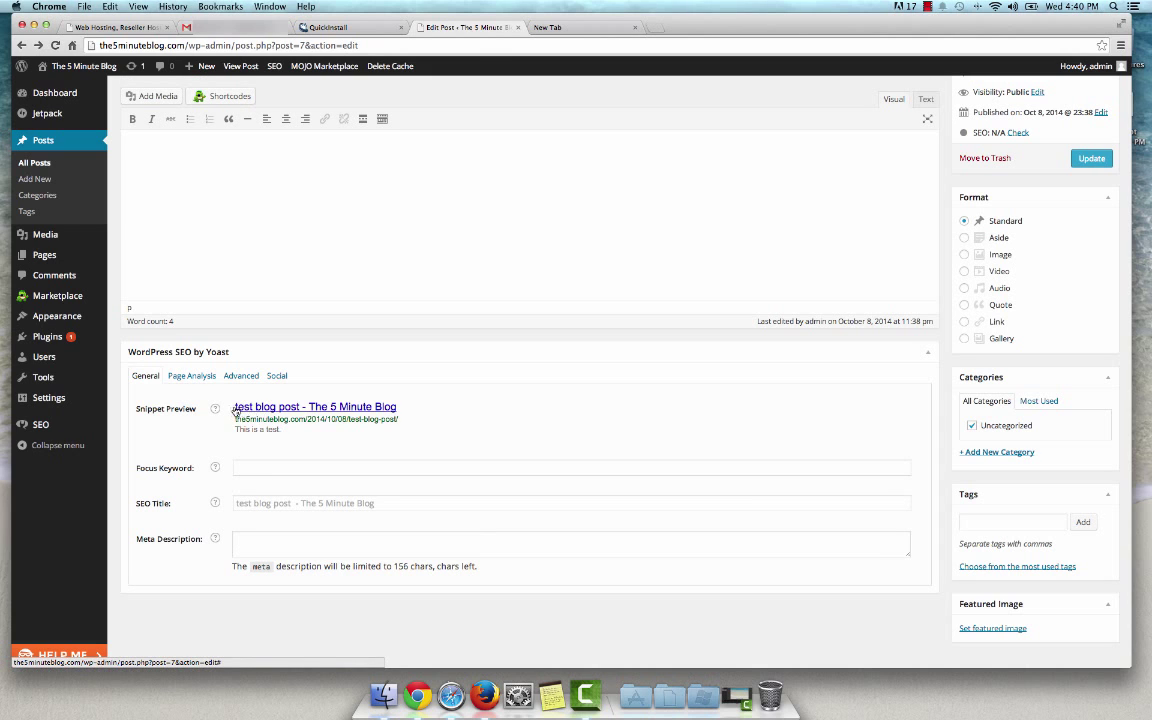
scroll(236, 406, "up", 5)
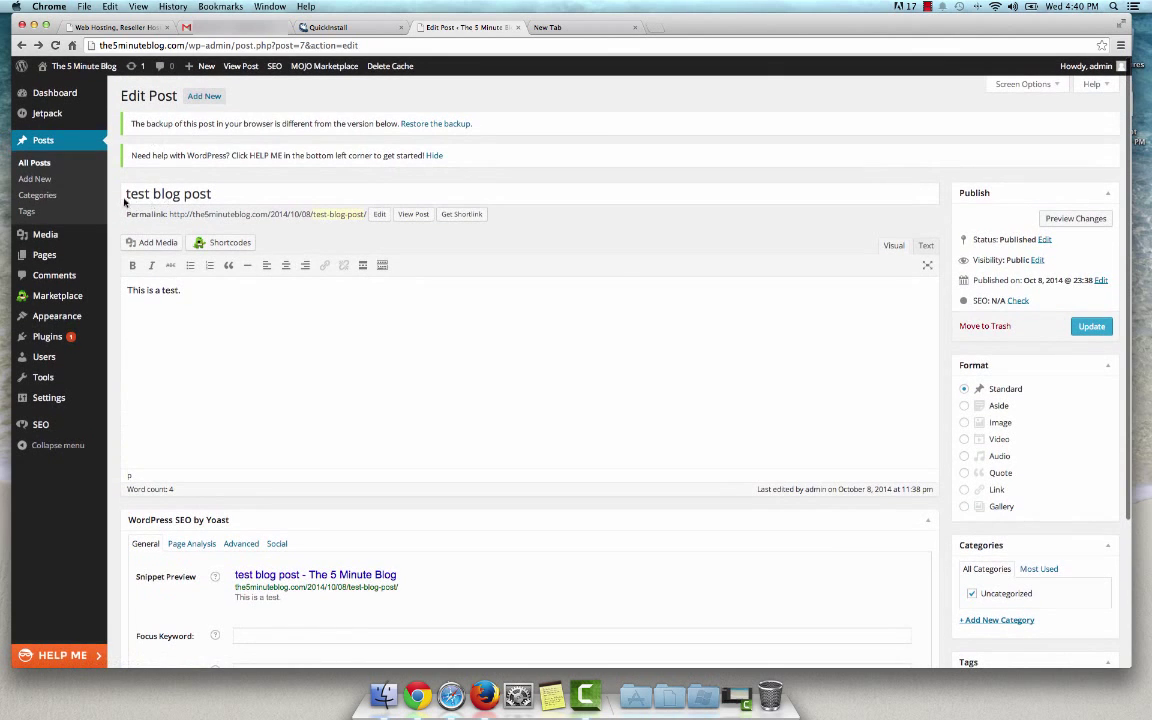
scroll(278, 442, "down", 3)
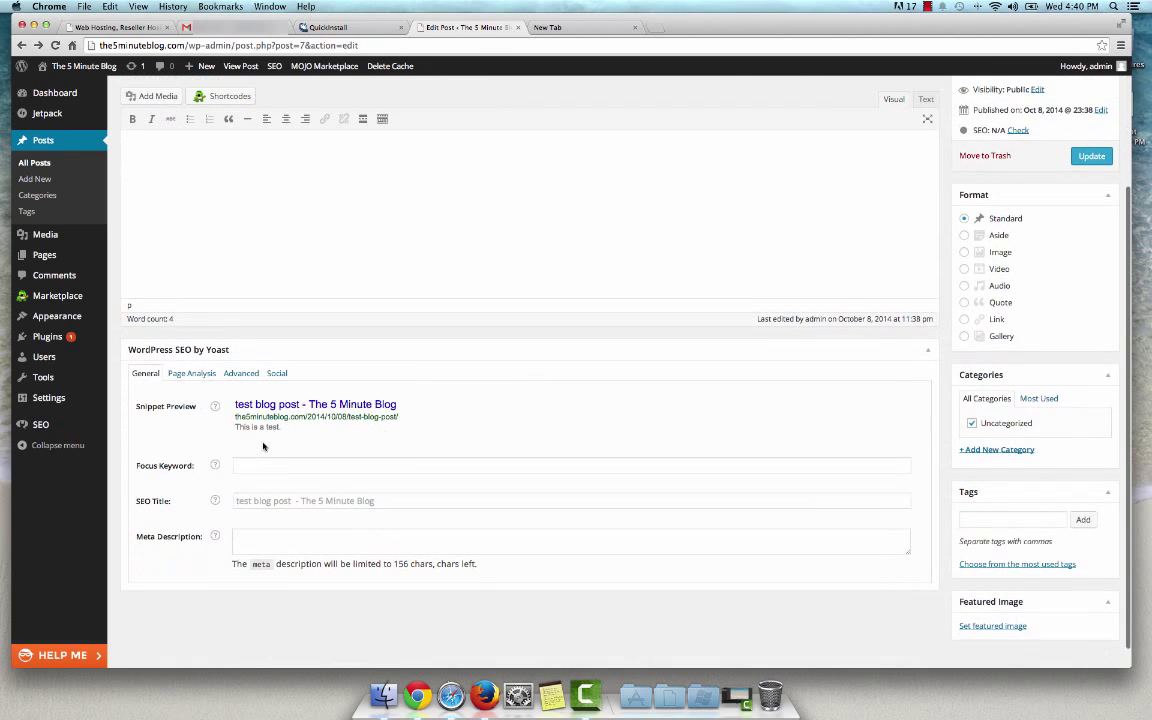
mouse_move(217, 469)
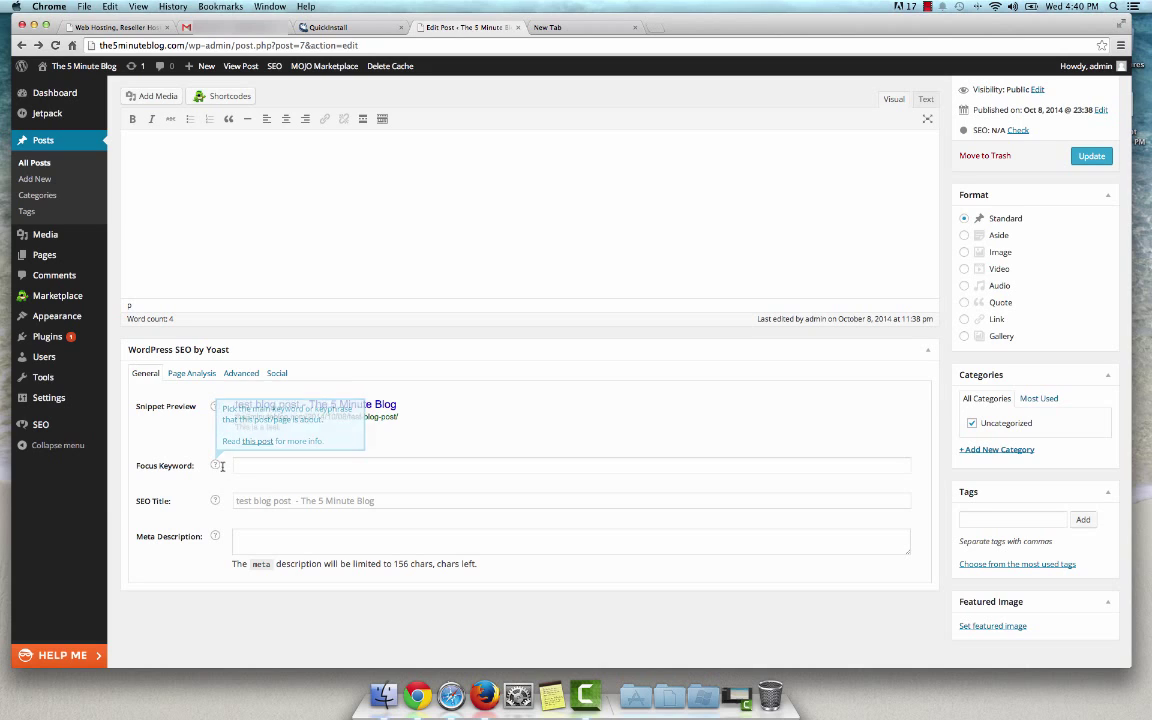
Step: Enter 'This blog helps people understand the basics of marketing' as the Yoast focus keyword
left_click(240, 466)
type("This ")
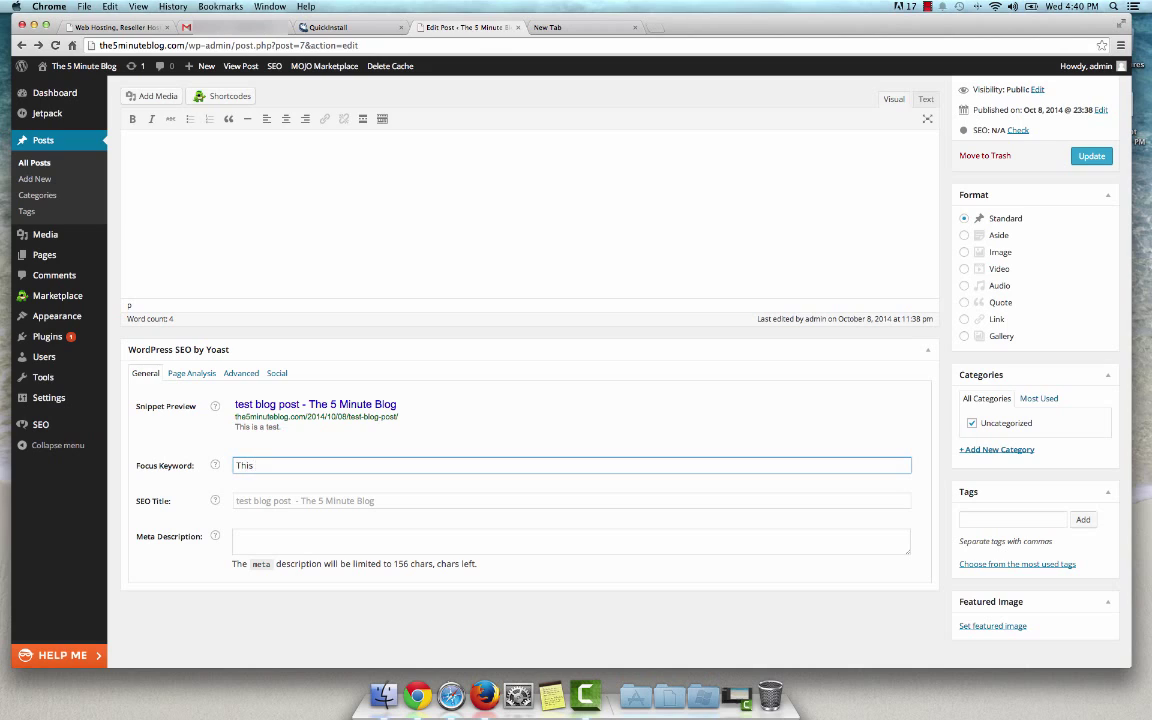
type("blog helps people understand the ")
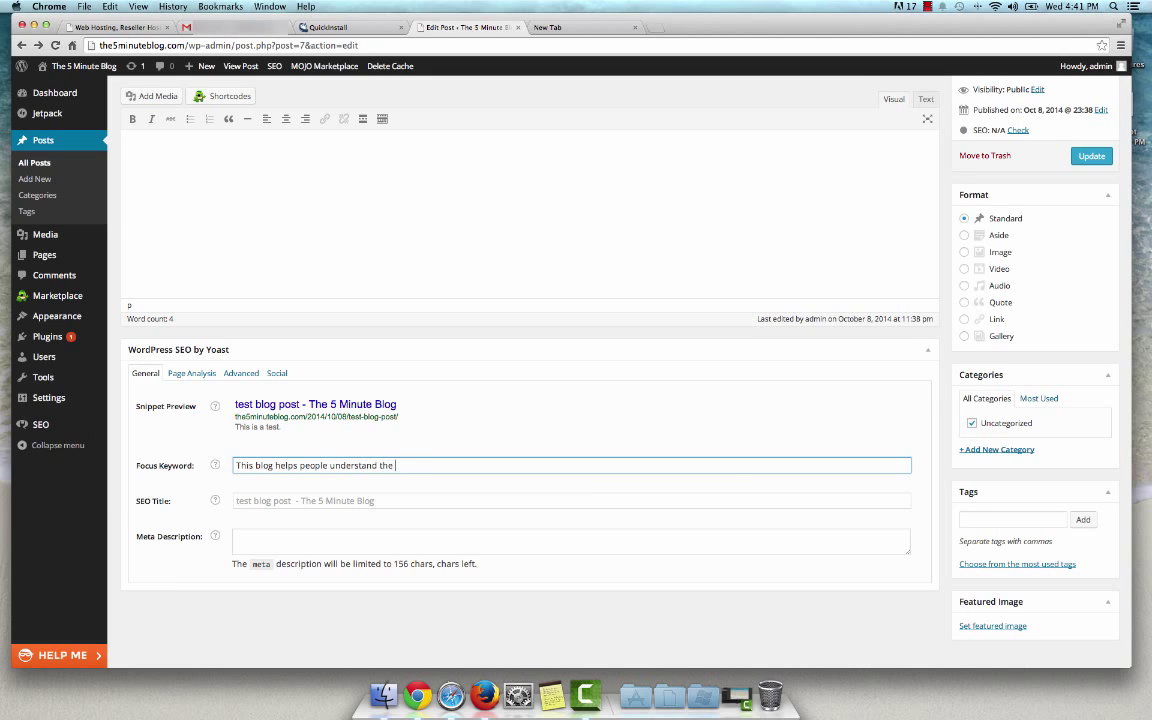
type("basics of marketing")
left_click(197, 453)
scroll(210, 500, "down", 2)
mouse_move(216, 528)
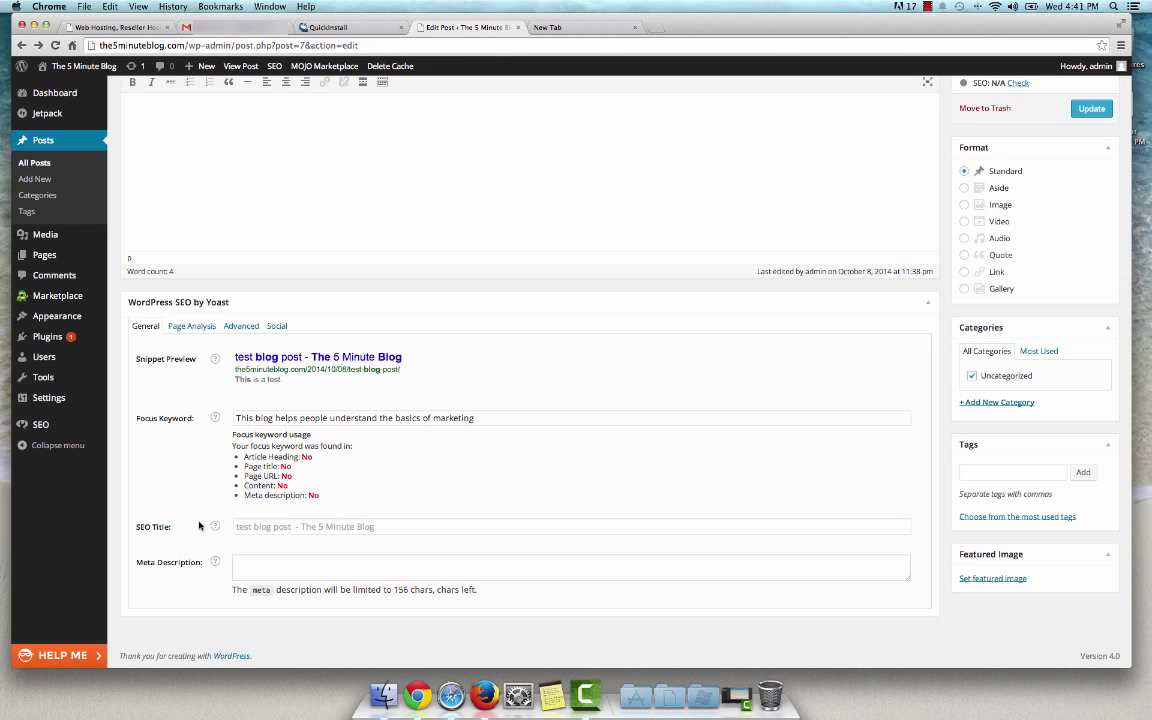
Step: Copy the post title 'test blog post' into the Yoast SEO Title field
scroll(180, 475, "up", 3)
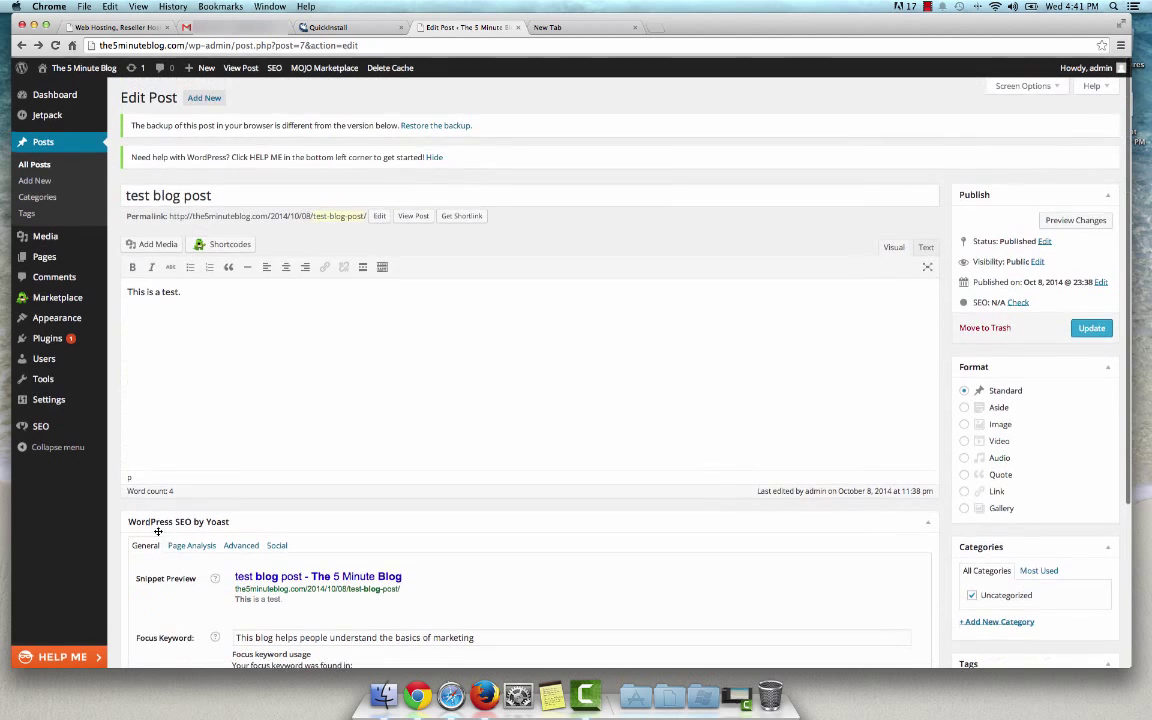
left_click_drag(228, 196, 118, 180)
key("ctrl+c")
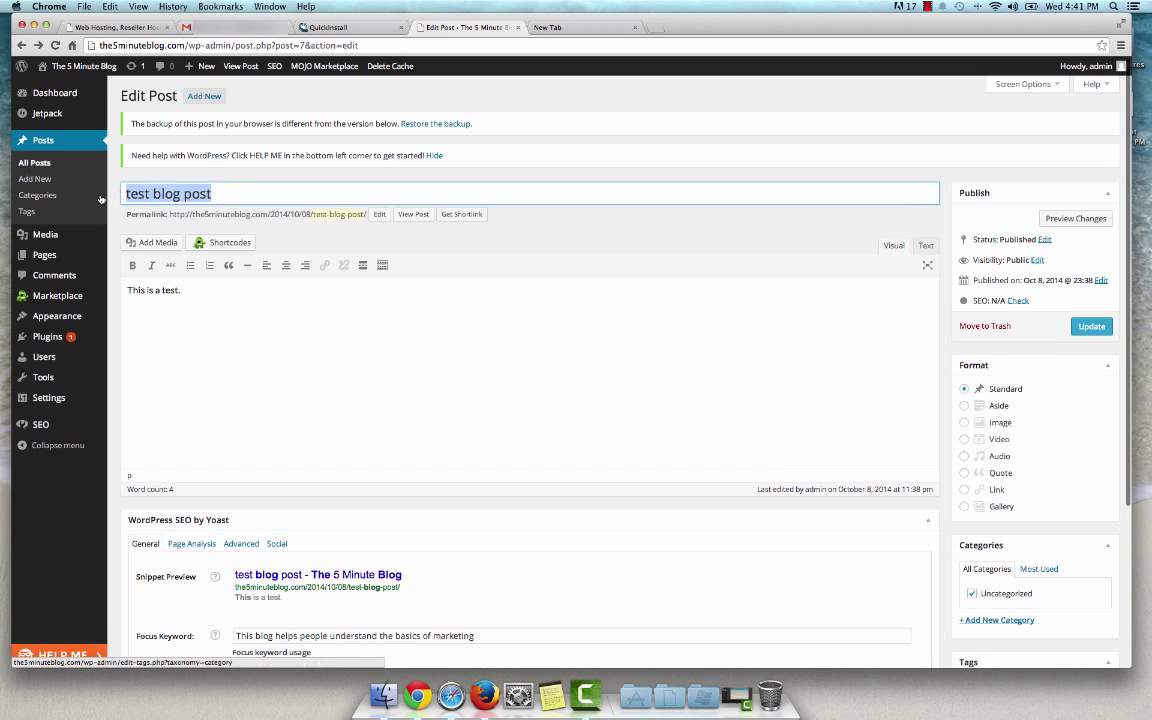
scroll(163, 289, "down", 1)
scroll(163, 289, "down", 3)
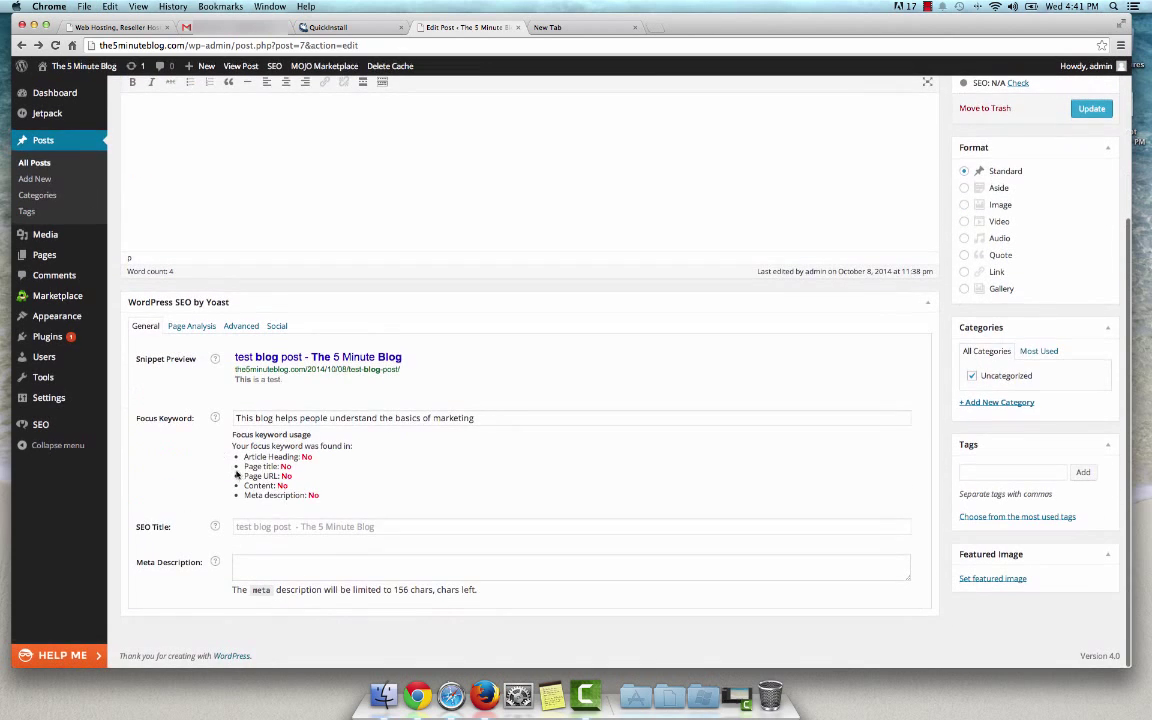
left_click(282, 524)
key("ctrl+v")
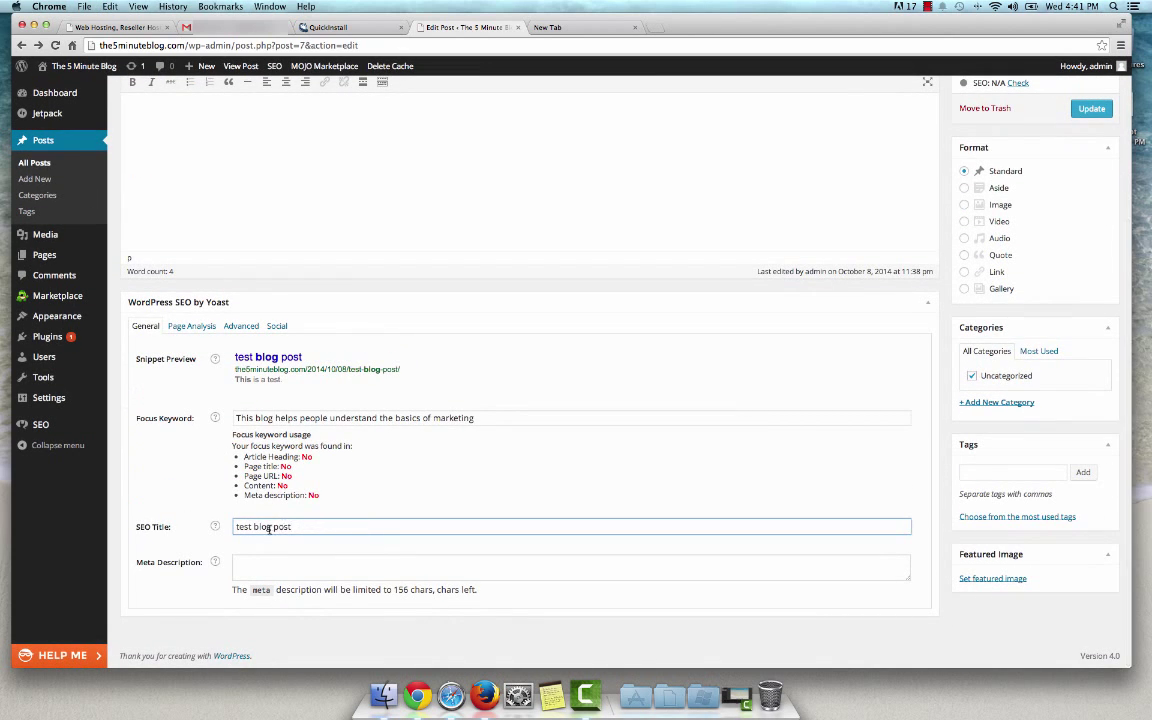
mouse_move(214, 566)
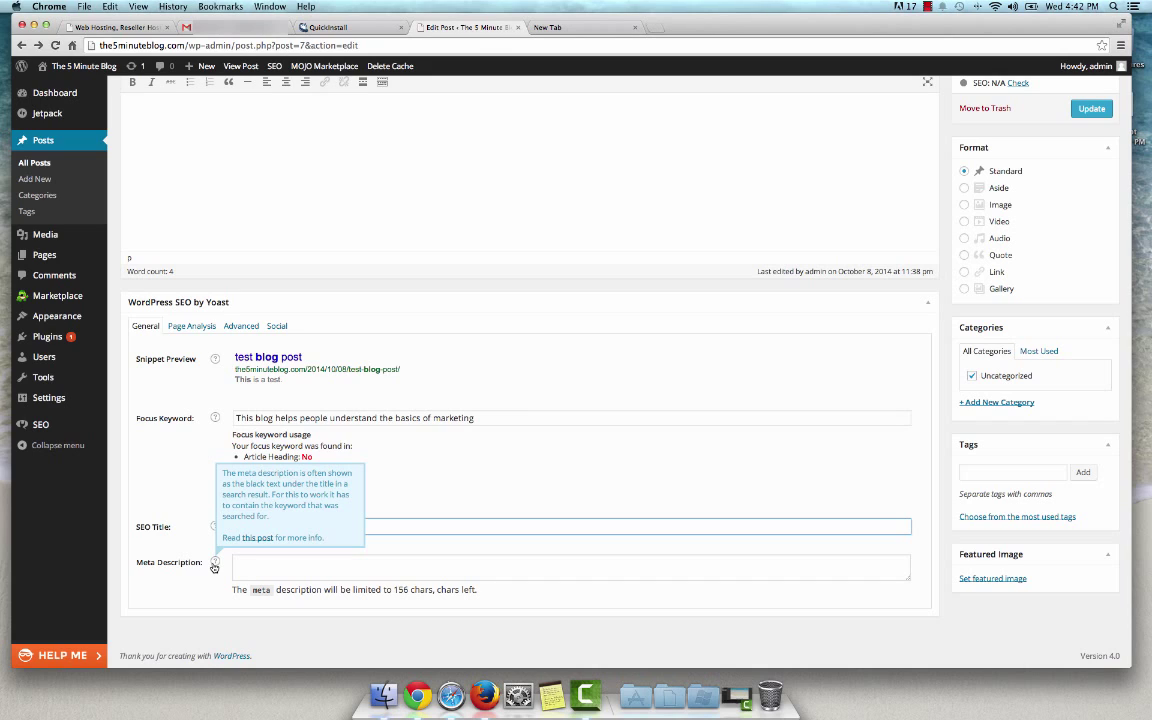
Step: Copy the focus keyword sentence into the Meta Description field
left_click_drag(476, 418, 240, 416)
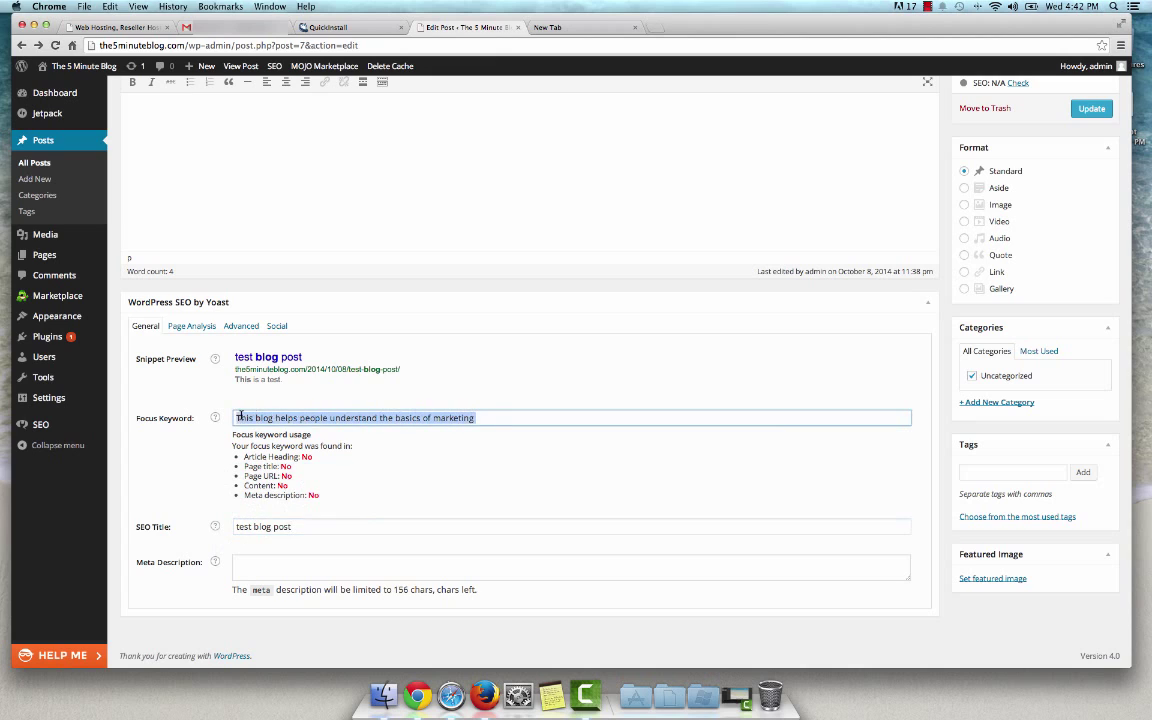
key("ctrl+c")
left_click(306, 567)
key("ctrl+v")
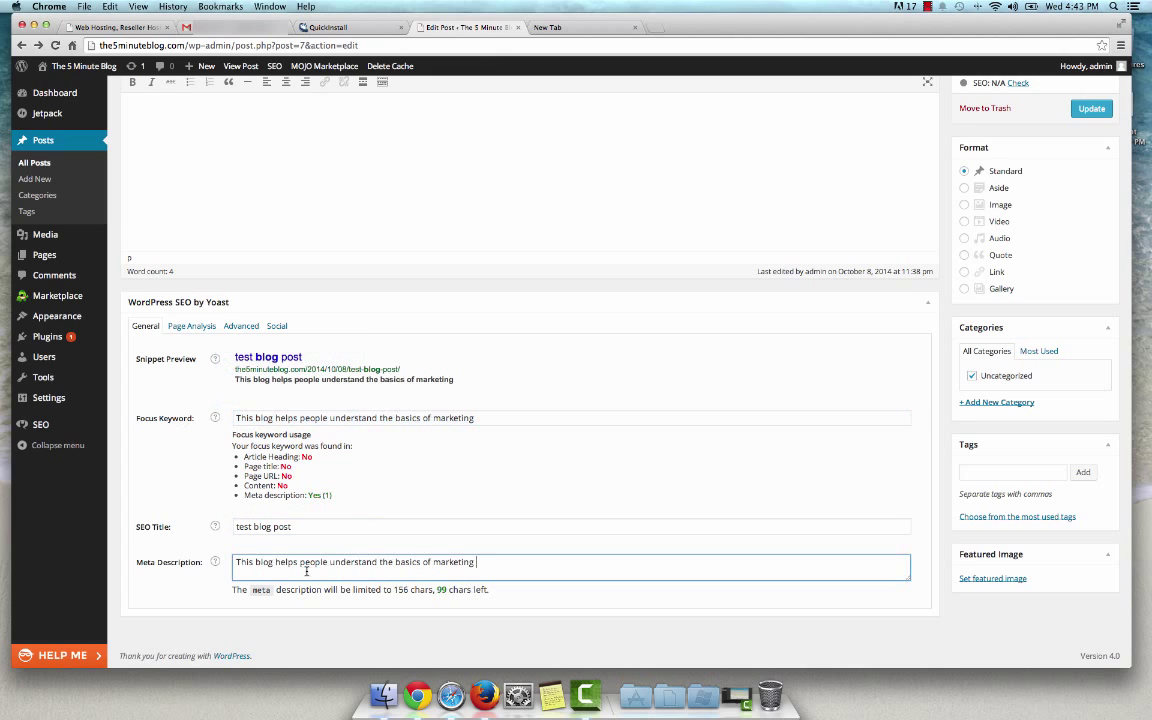